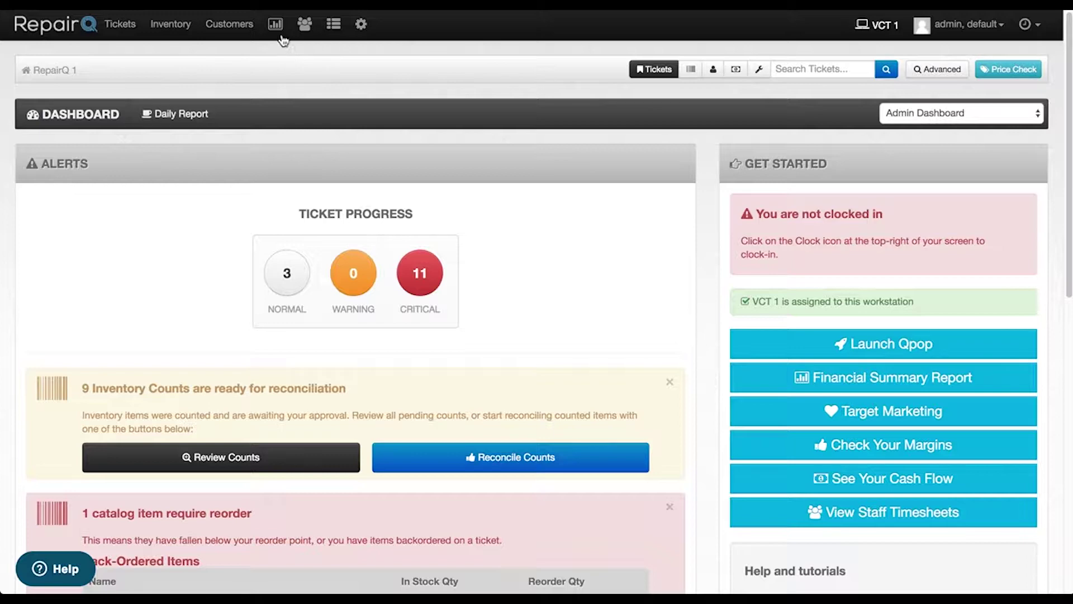
Step: Open the accounting Revenue report and review its sales totals and ticket line items
left_click(286, 55)
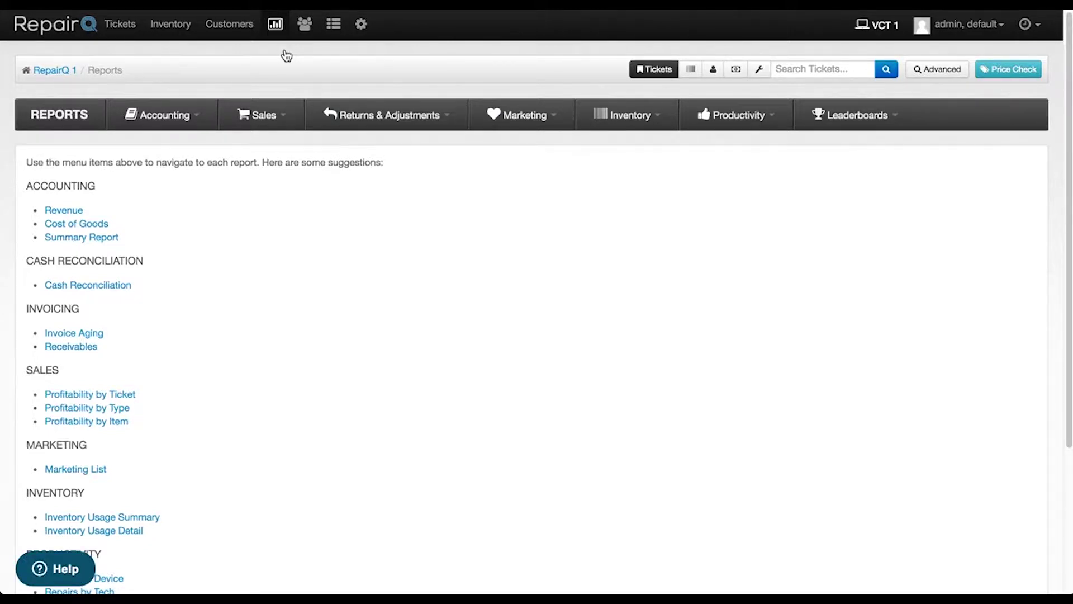
left_click(163, 115)
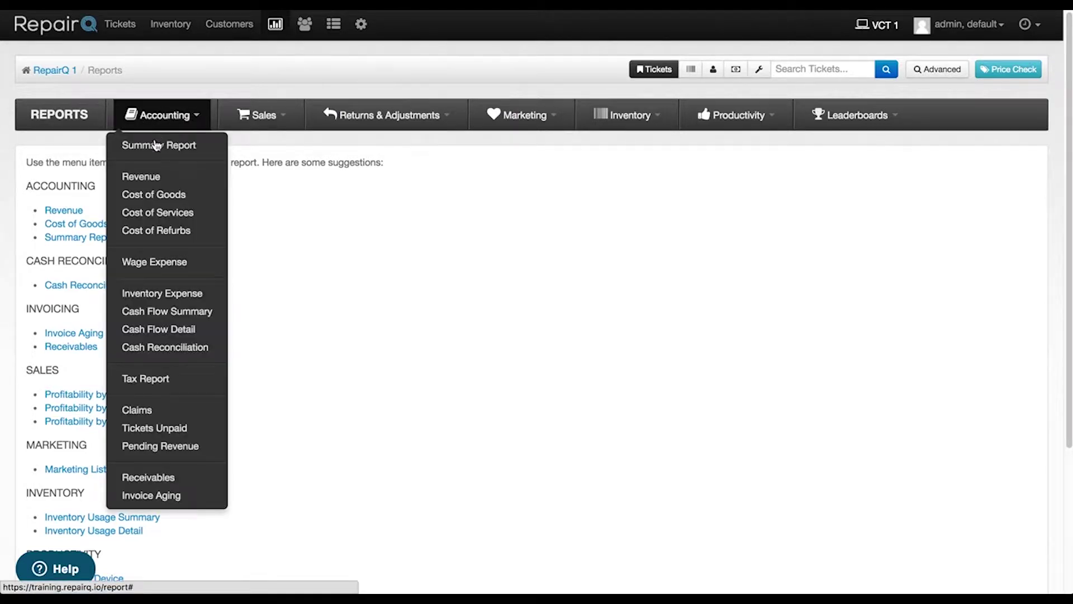
left_click(134, 182)
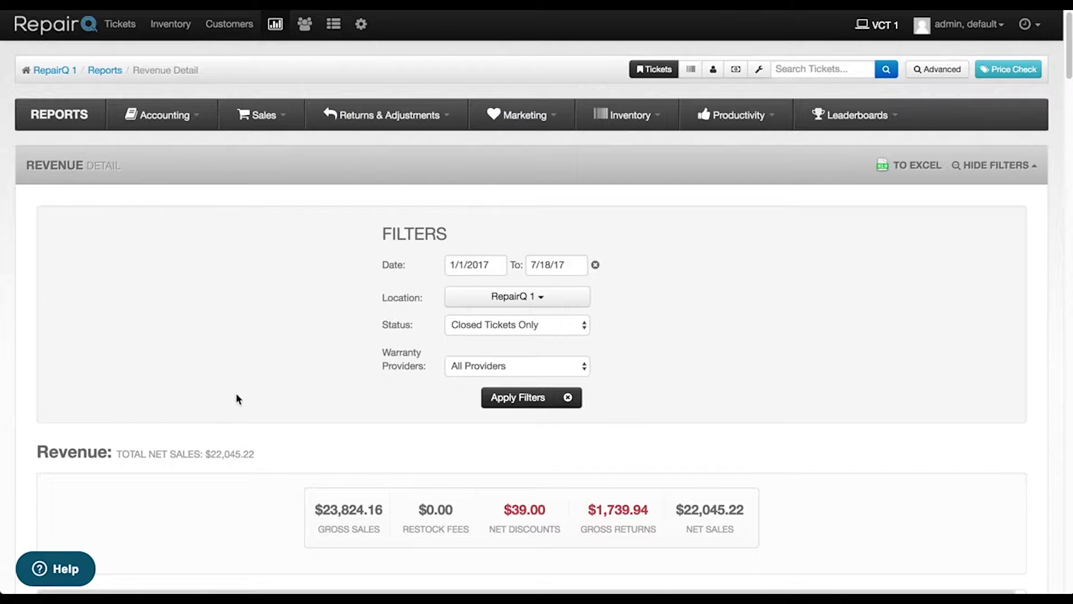
mouse_move(341, 513)
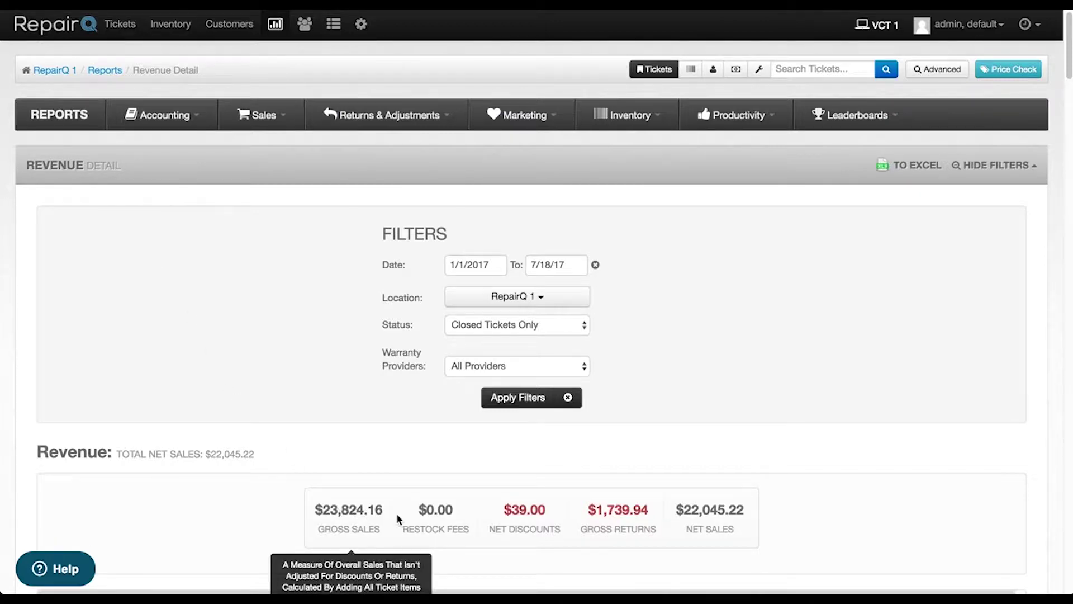
mouse_move(434, 512)
scroll(434, 511, "down", 5)
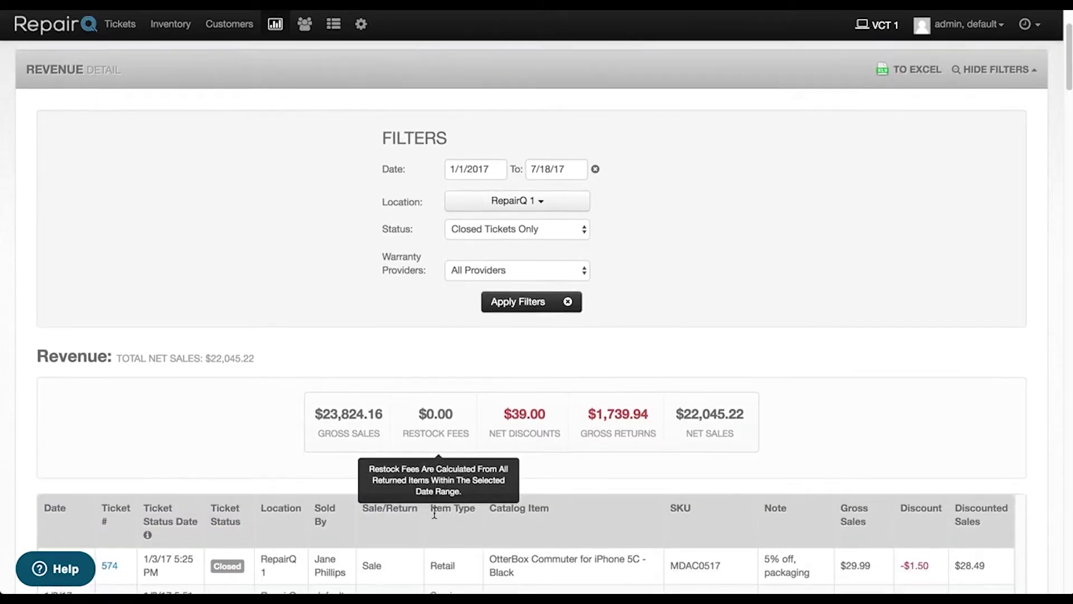
scroll(437, 497, "down", 10)
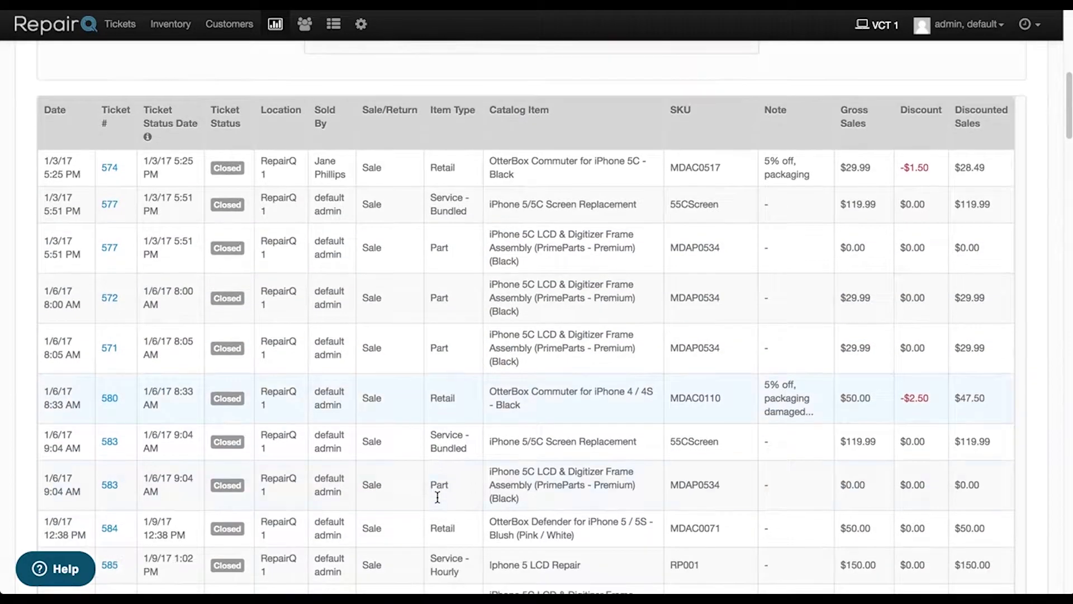
scroll(438, 497, "up", 15)
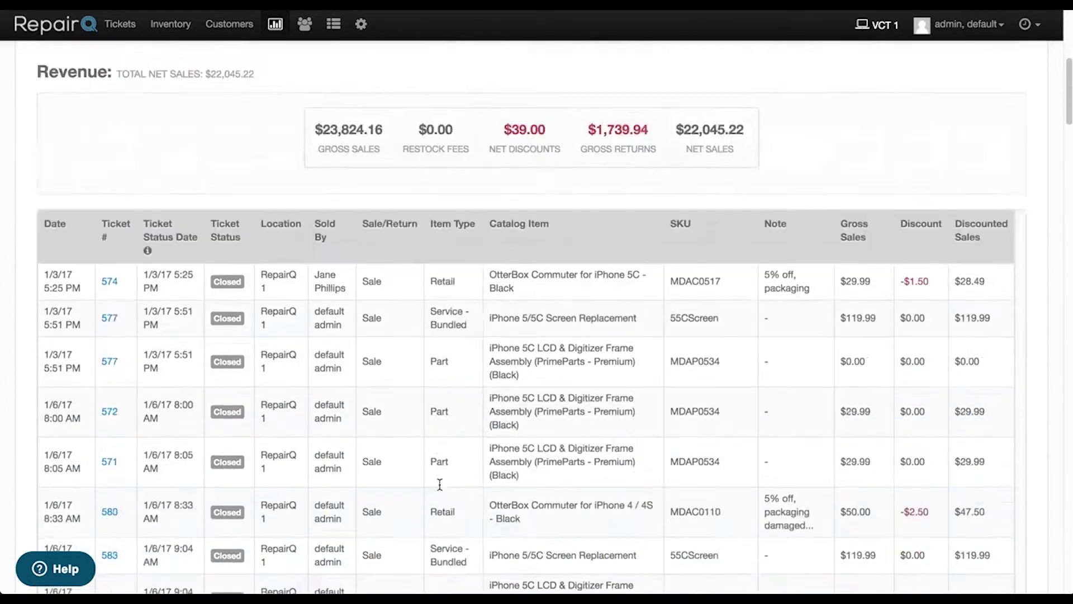
Step: Open the Cost of Goods report and review the inventory cost, cost adjustments and itemised ticket costs
left_click(157, 119)
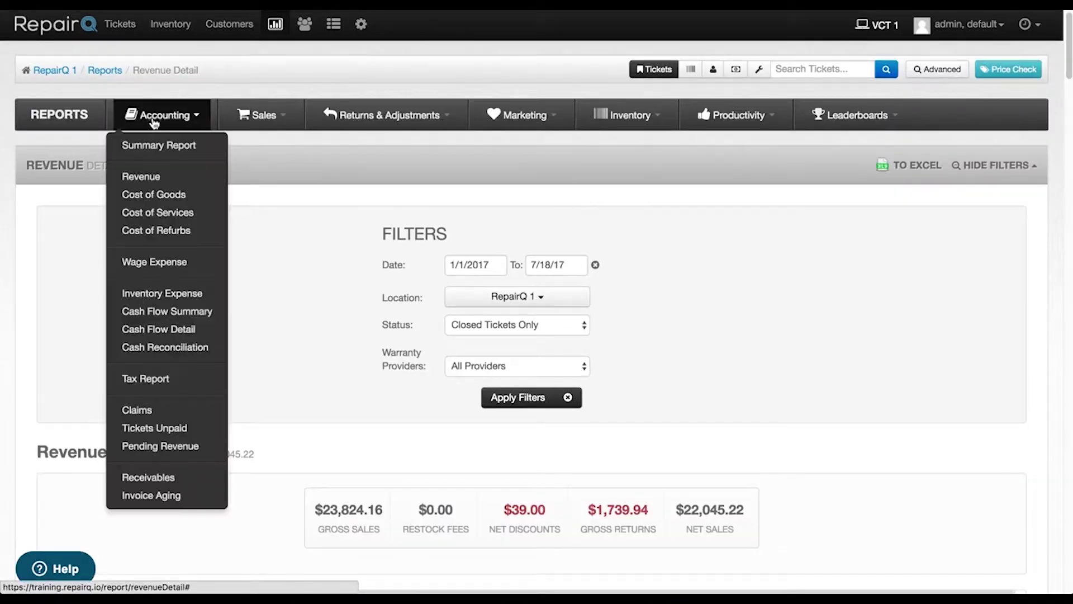
left_click(151, 201)
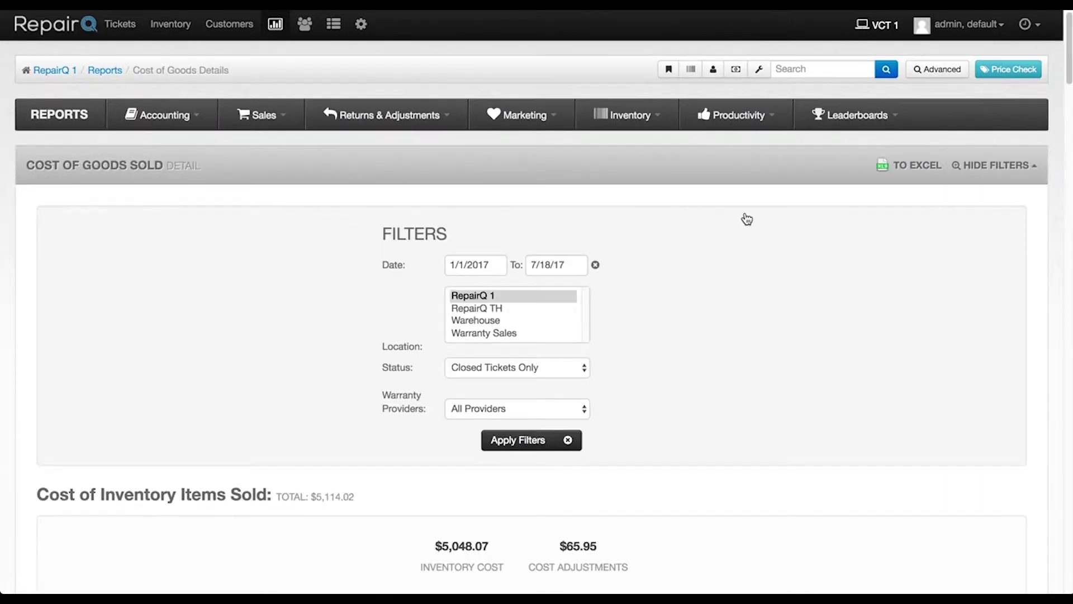
scroll(744, 236, "down", 3)
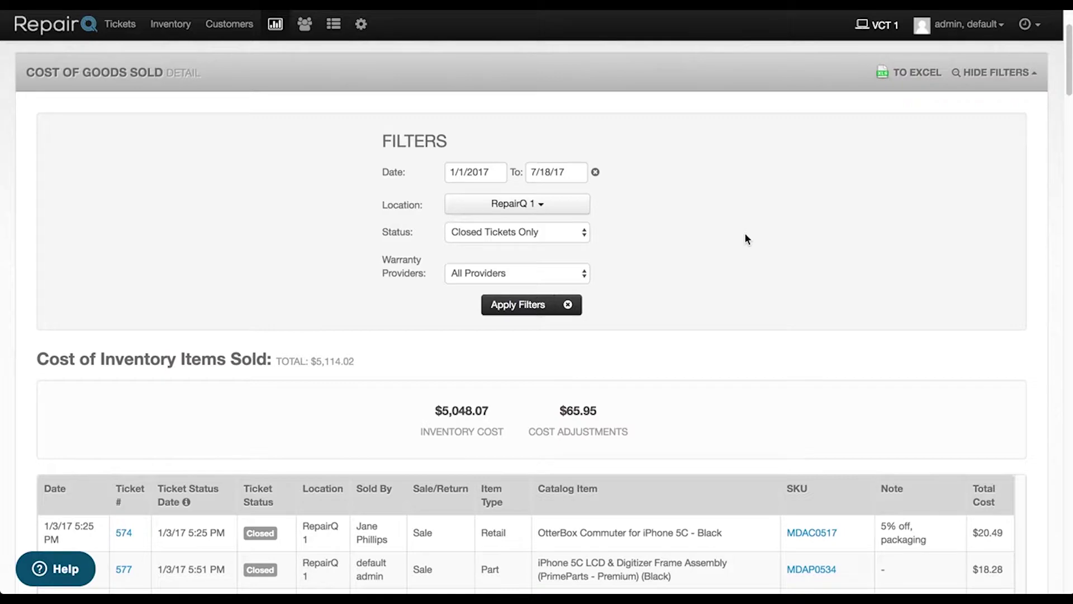
scroll(305, 484, "down", 5)
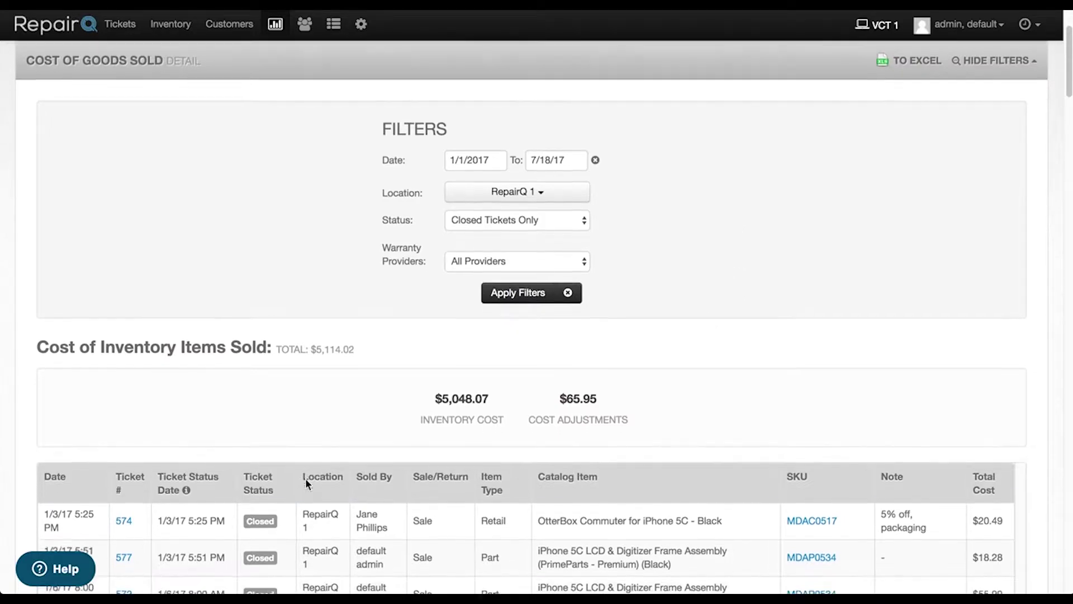
scroll(305, 483, "down", 2)
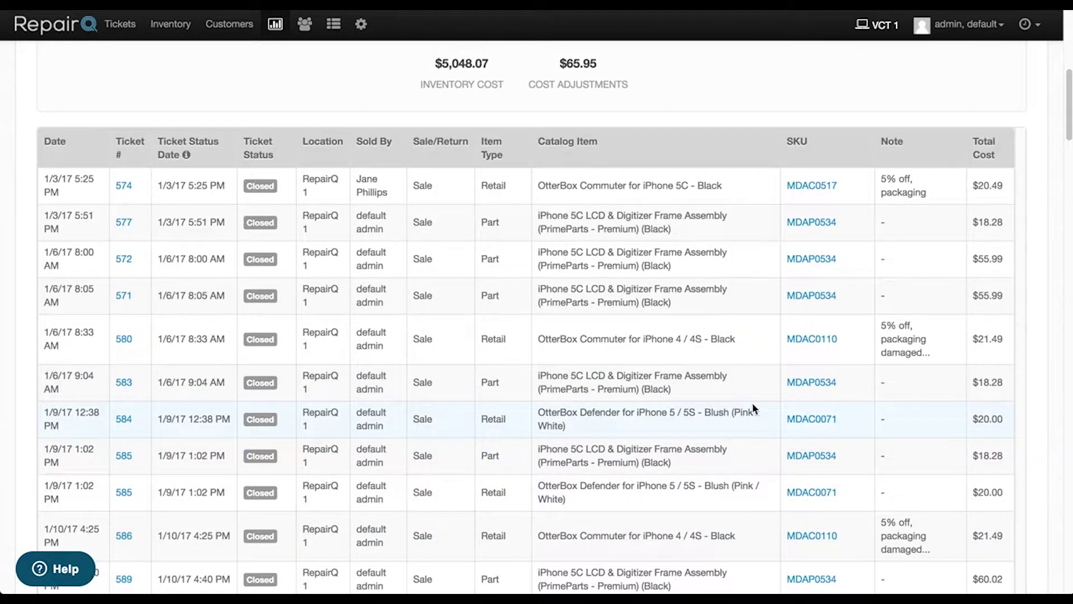
scroll(809, 386, "up", 1)
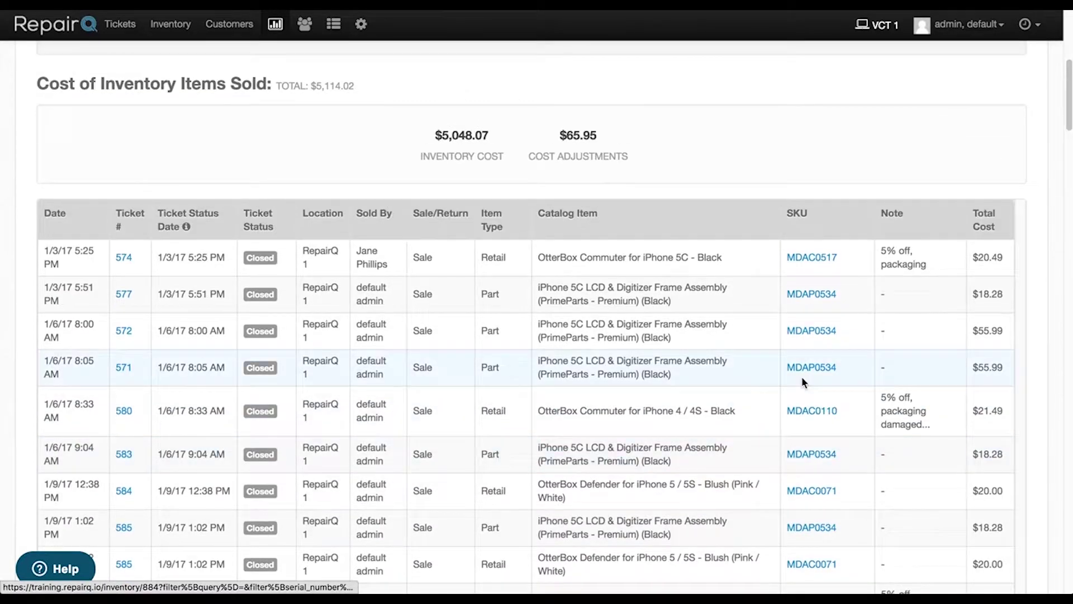
scroll(108, 100, "up", 7)
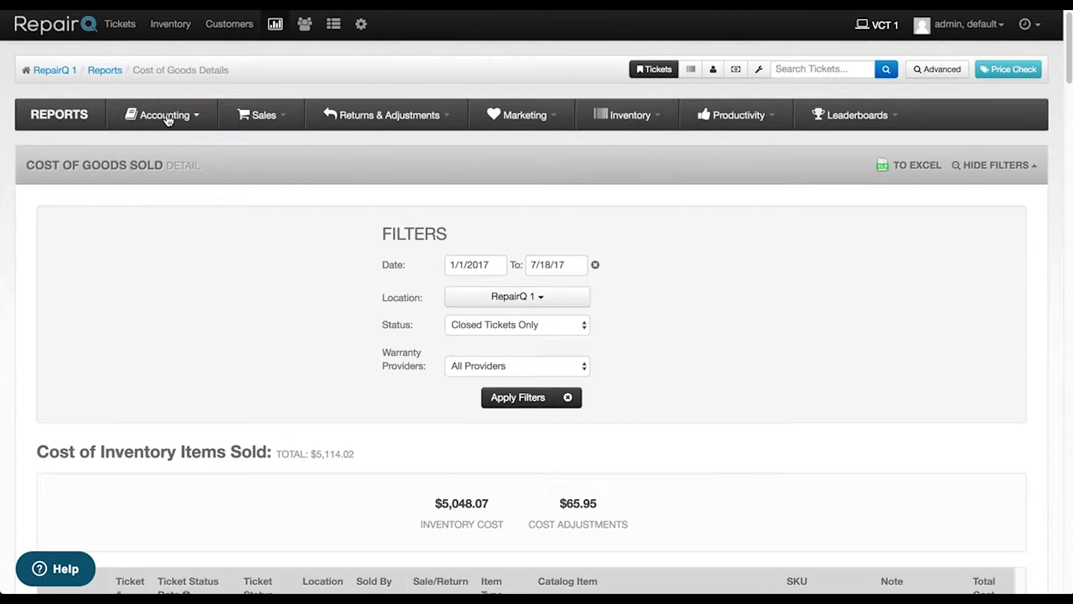
Step: Open the Tickets Unpaid report and look through the ticket statuses available for filtering, leaving the selection as it is
left_click(168, 116)
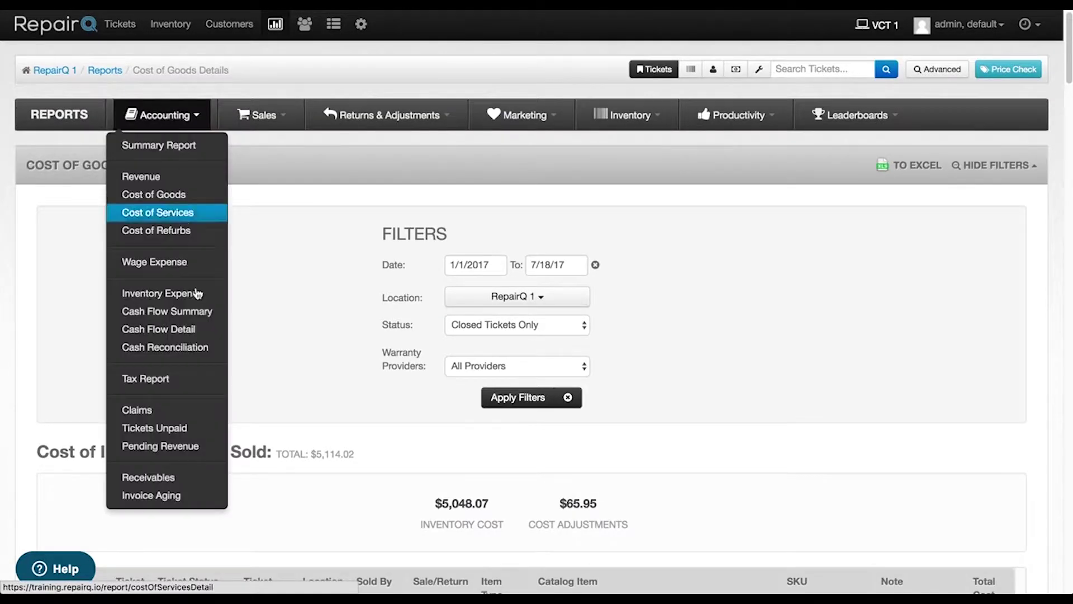
left_click(178, 428)
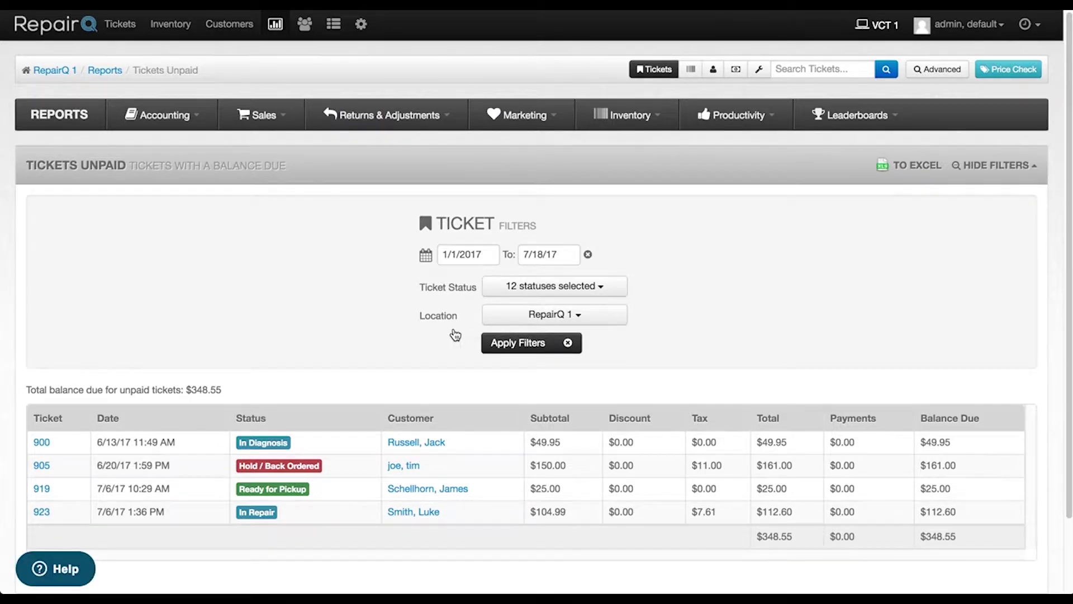
left_click(503, 290)
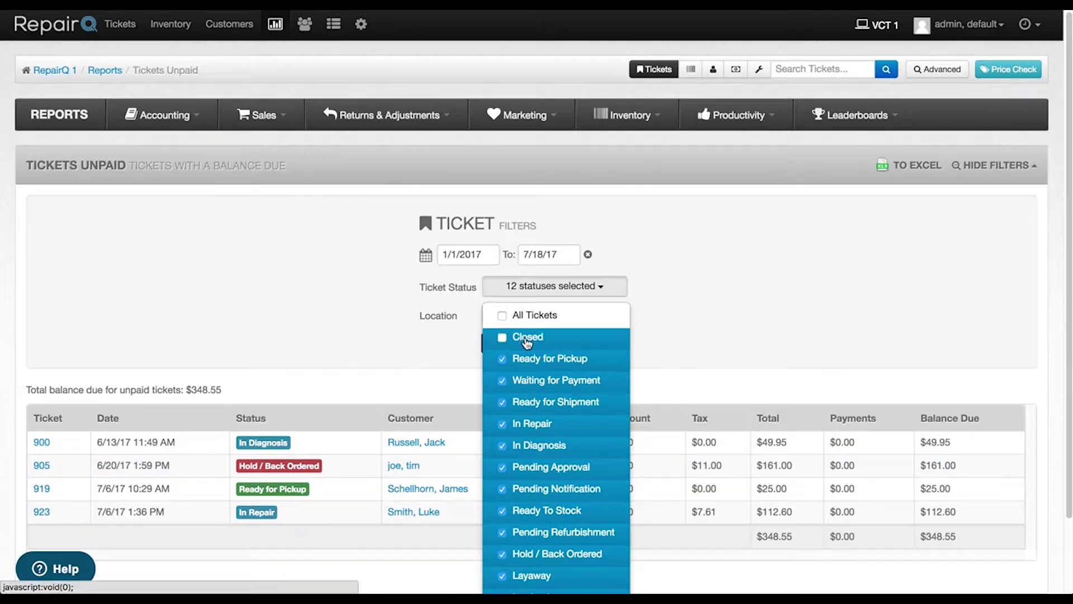
left_click(725, 334)
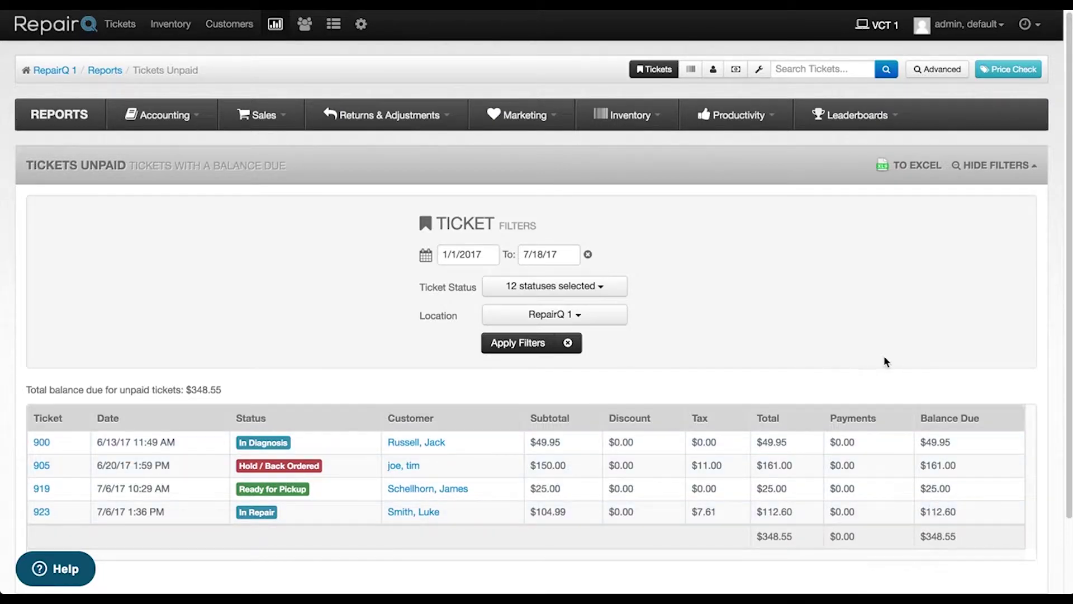
Step: Open the sales Profitability report and review the profit margin, the income breakdown and the expense breakdown
left_click(279, 118)
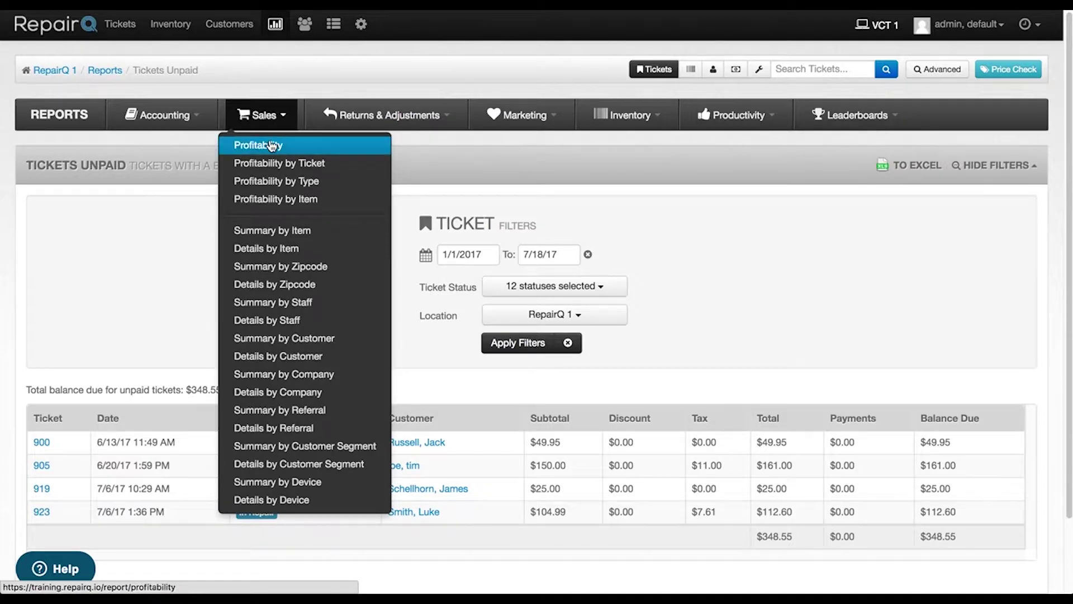
left_click(271, 143)
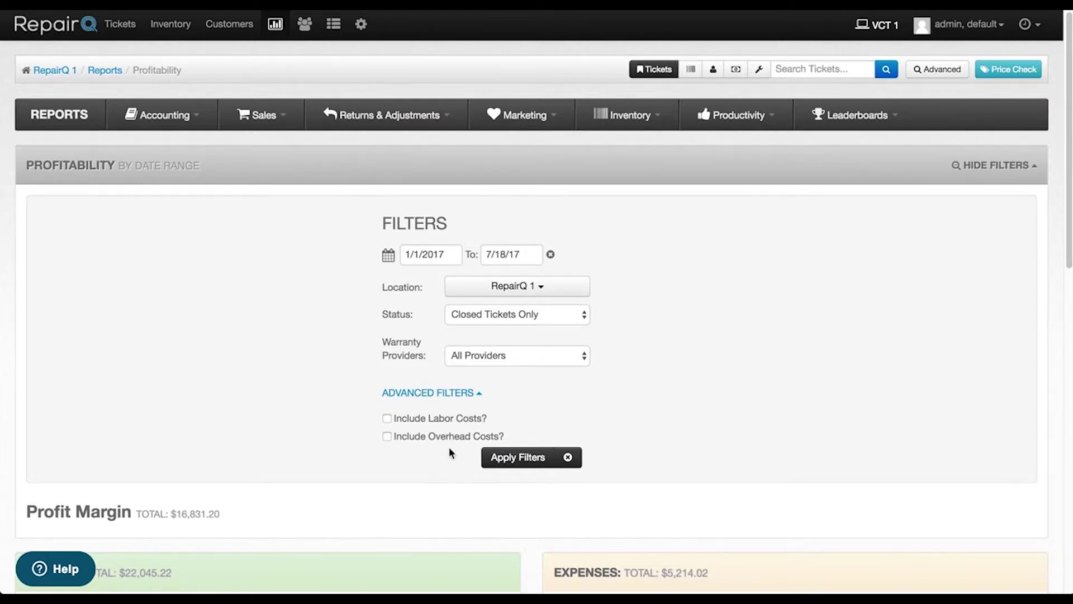
scroll(693, 404, "down", 7)
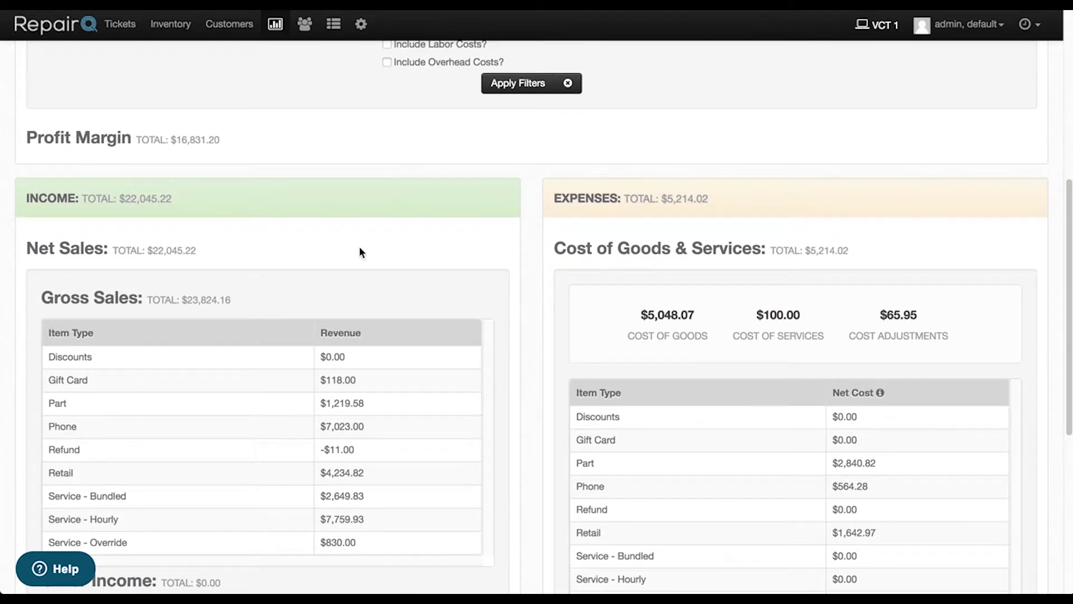
triple_click(191, 139)
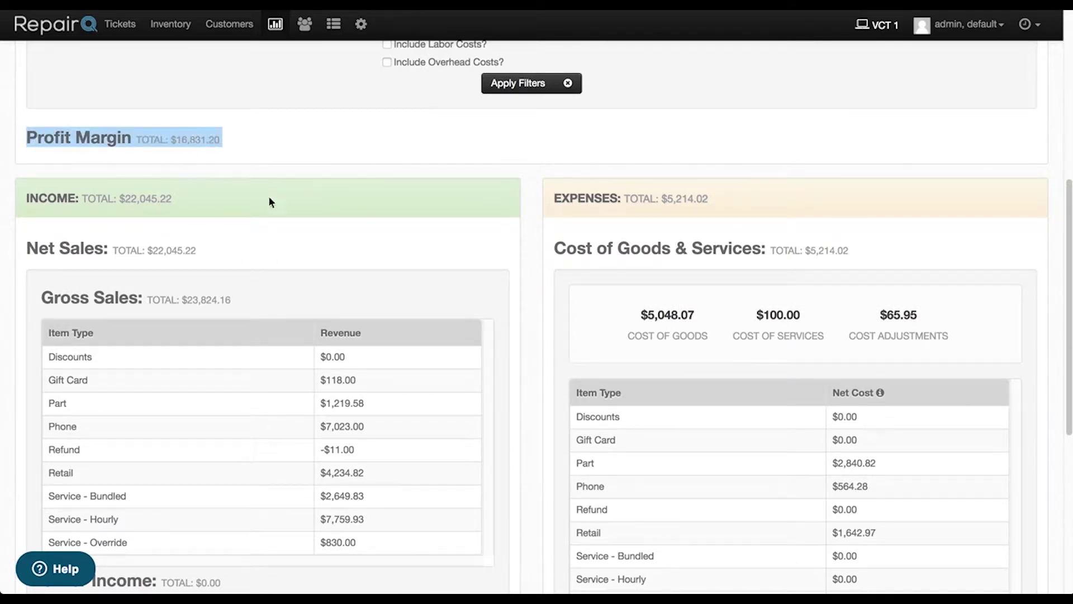
scroll(689, 288, "down", 3)
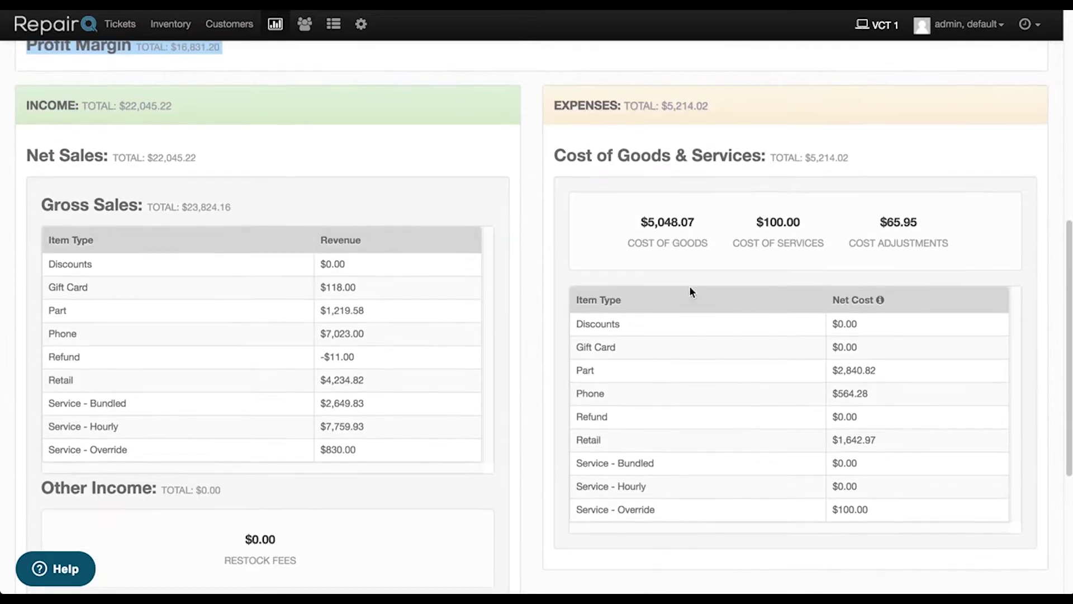
scroll(690, 291, "down", 2)
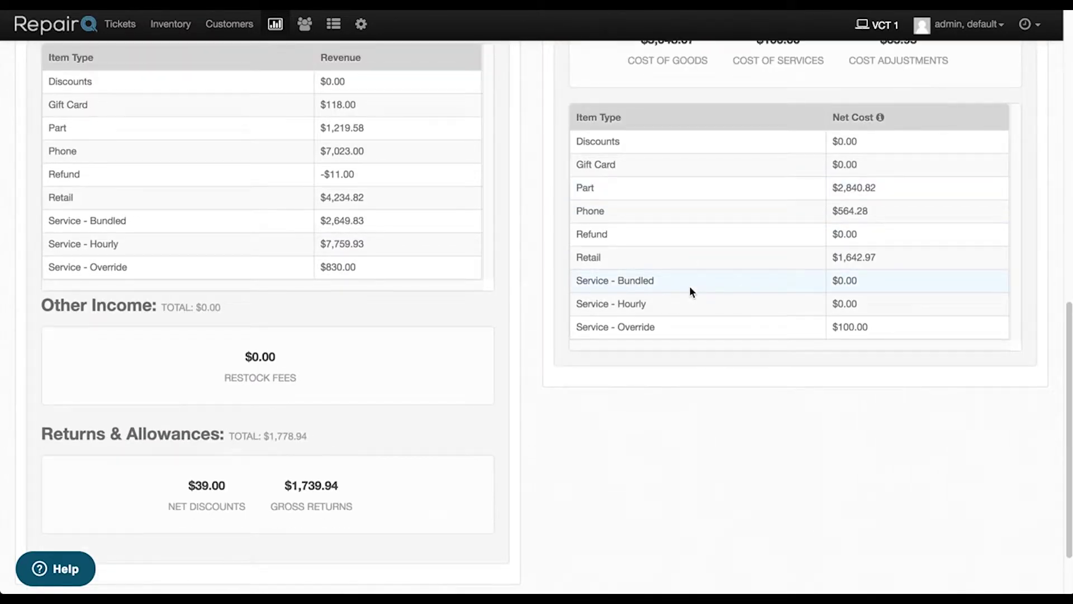
scroll(689, 286, "up", 10)
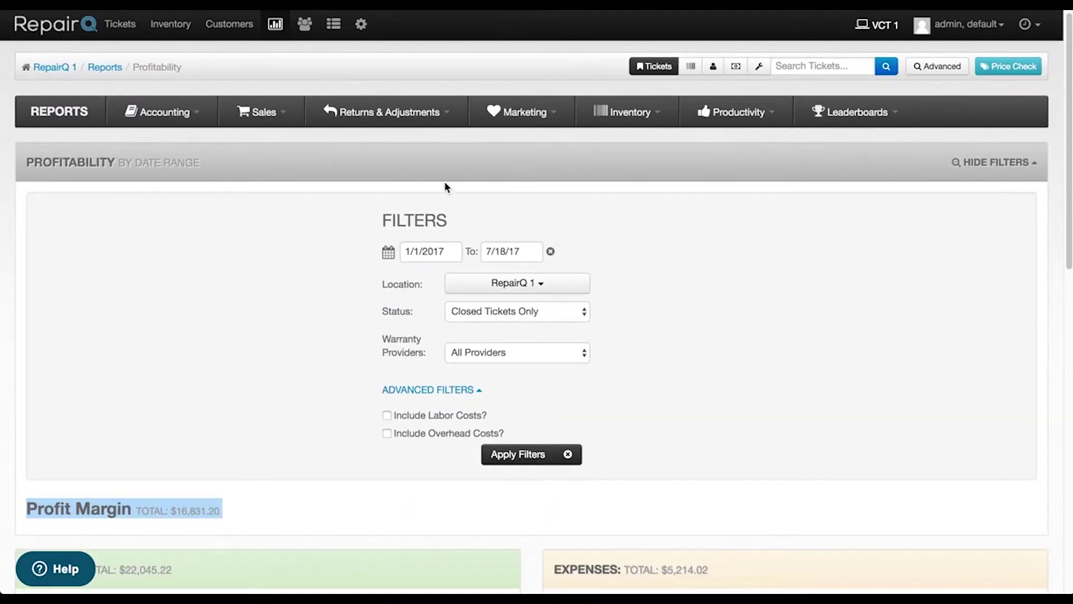
Step: Open the Return Repairs Detail report and review its replacement totals and table columns
left_click(380, 112)
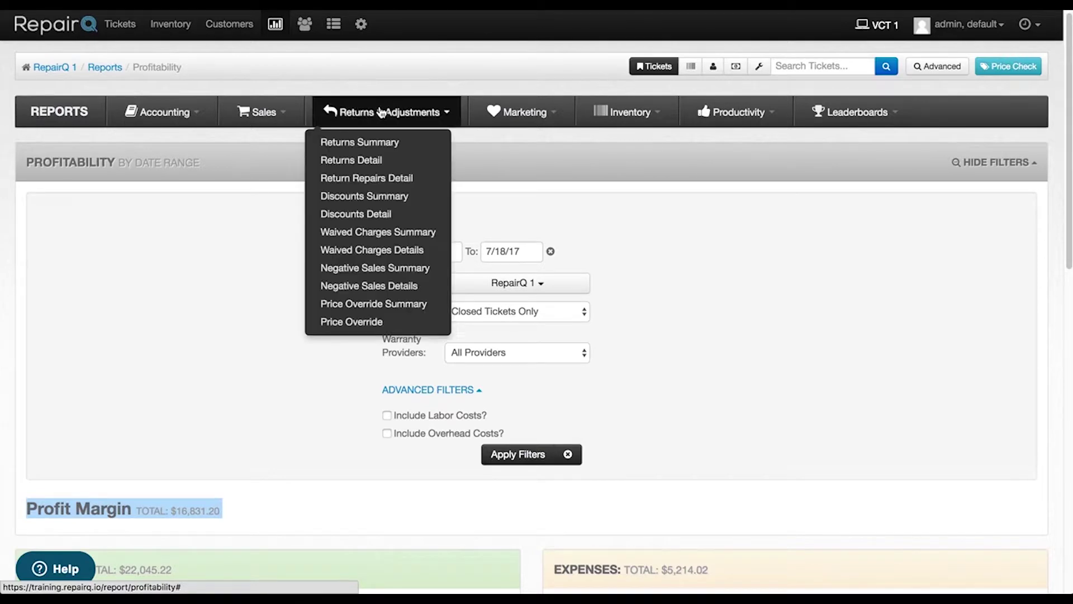
left_click(365, 180)
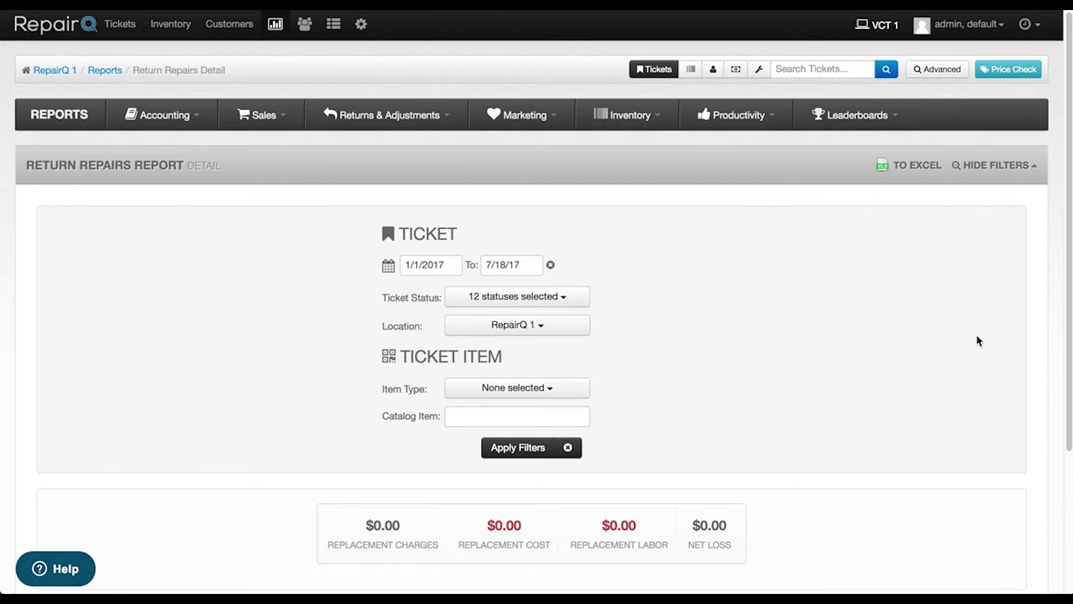
scroll(977, 335, "down", 5)
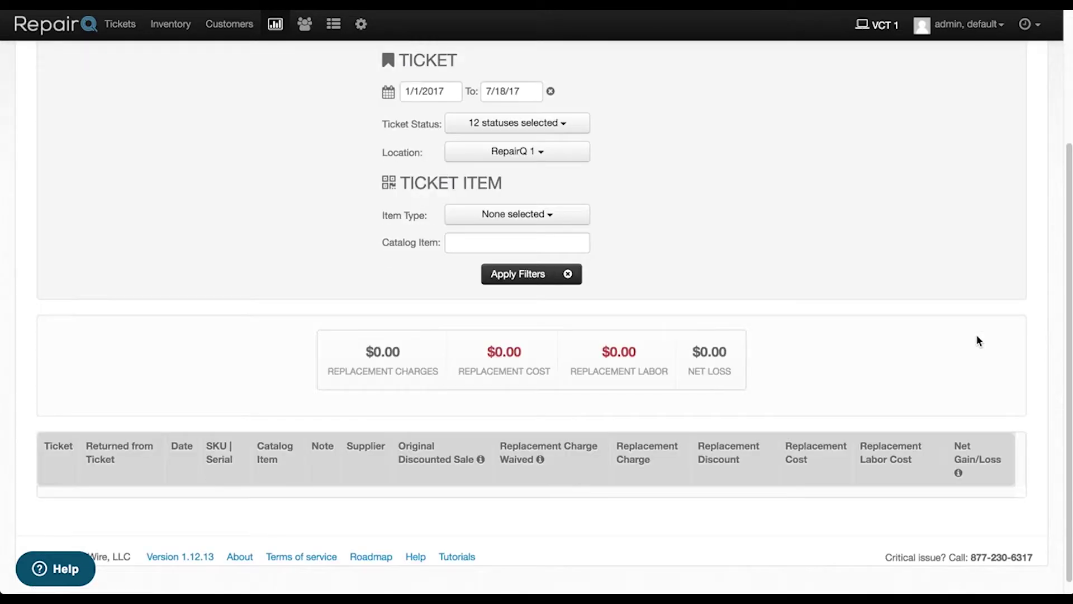
scroll(977, 339, "up", 5)
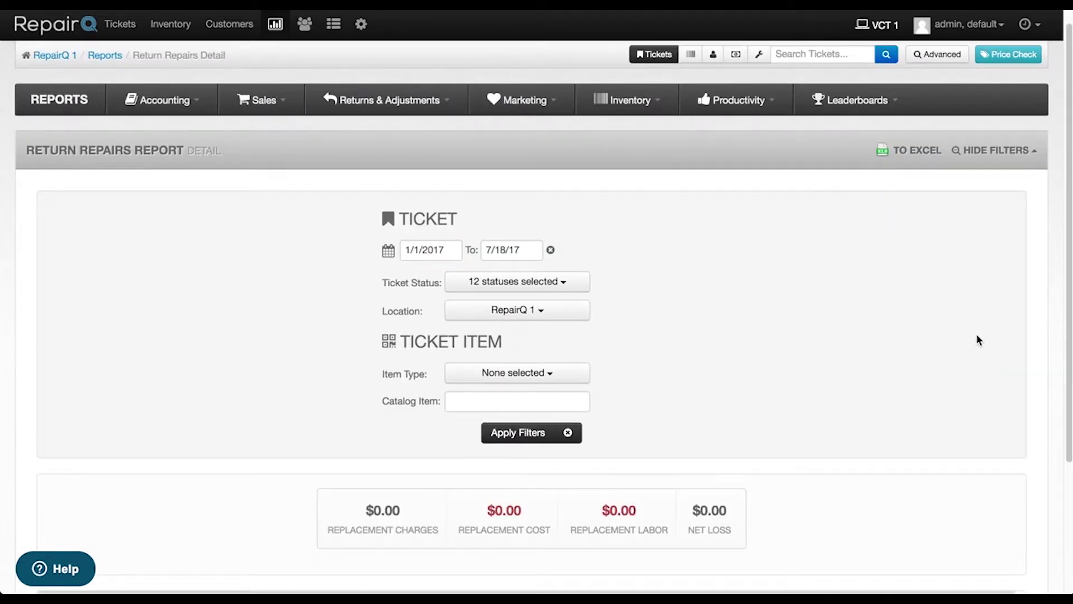
Step: Open the Discounts Summary report and switch to its detail version
left_click(400, 103)
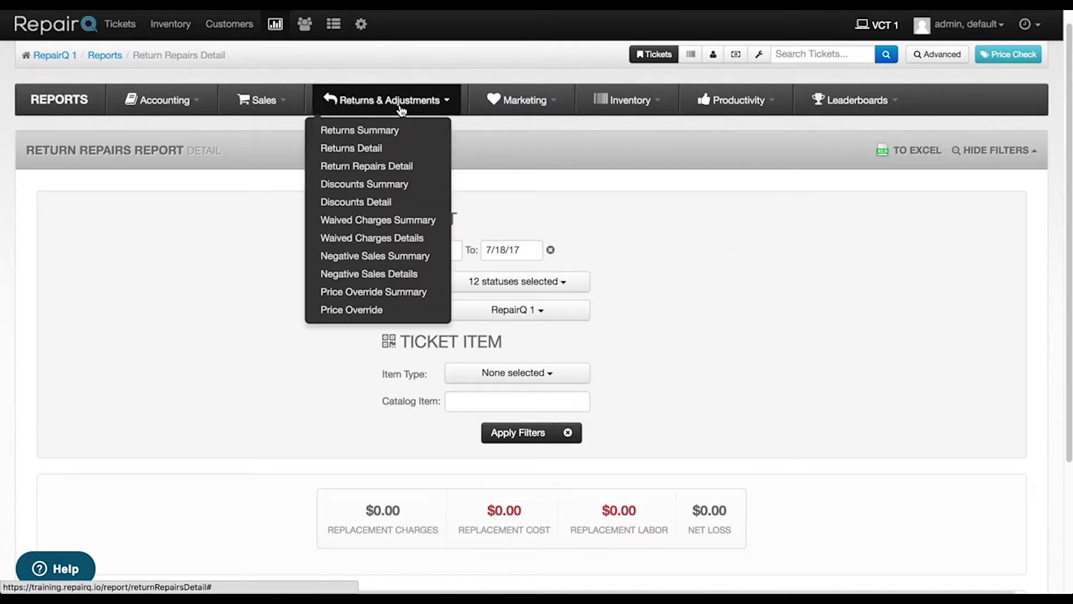
left_click(375, 184)
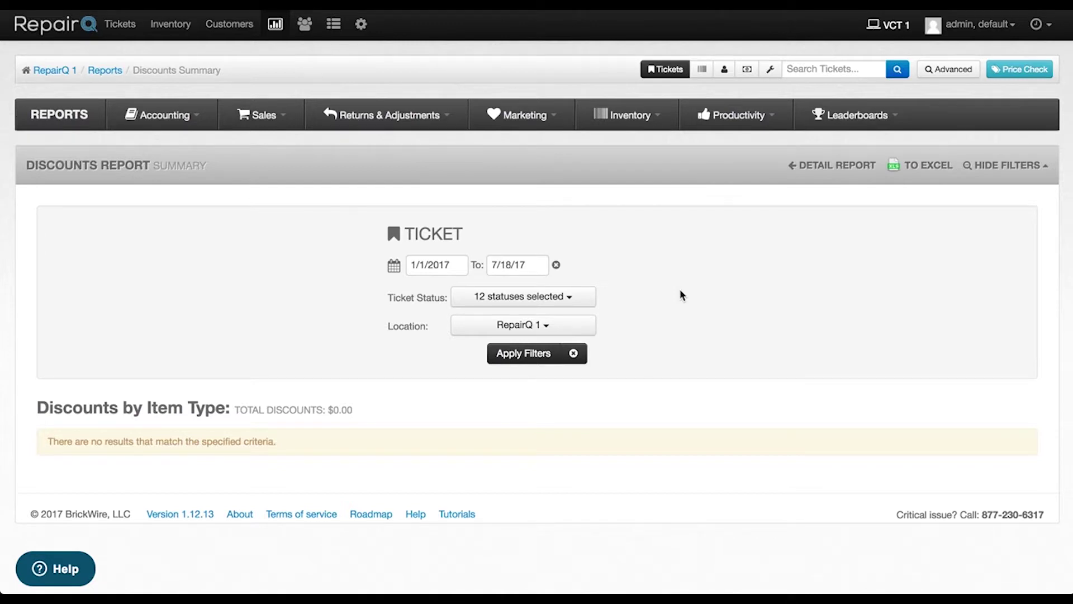
left_click(822, 167)
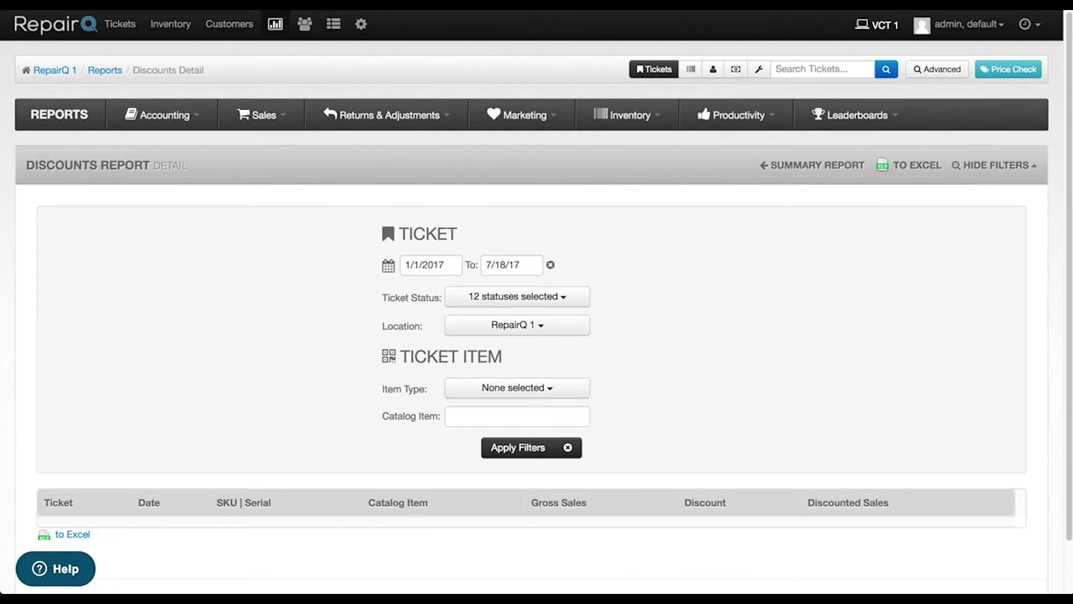
Step: Open the Marketing List report and set the start of its date range to 3/1/2017
left_click(504, 128)
left_click(508, 146)
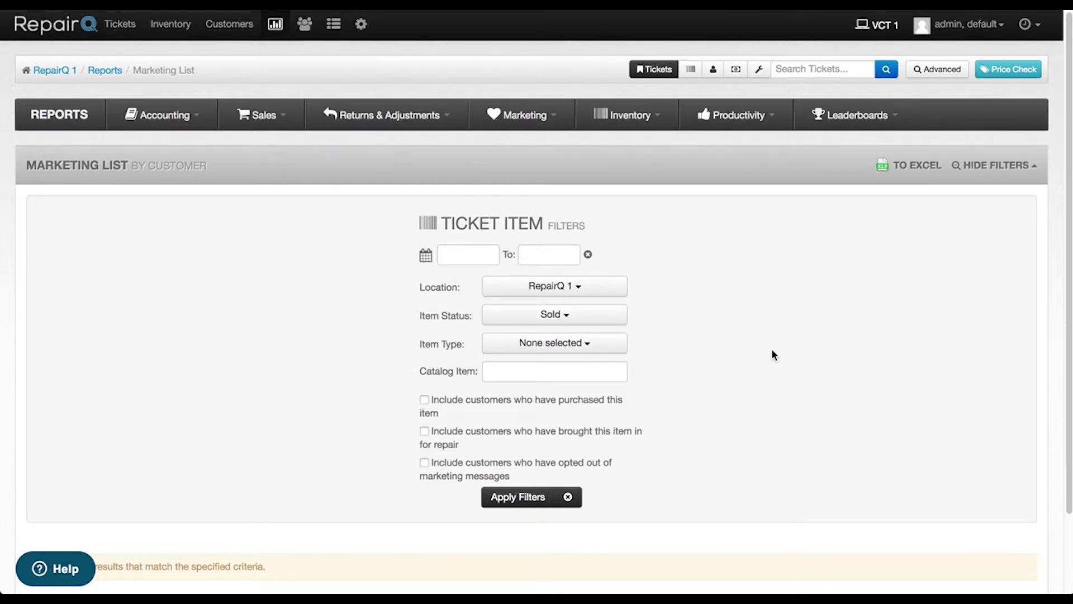
left_click(461, 260)
left_click(449, 278)
left_click(450, 279)
left_click(449, 278)
left_click(449, 279)
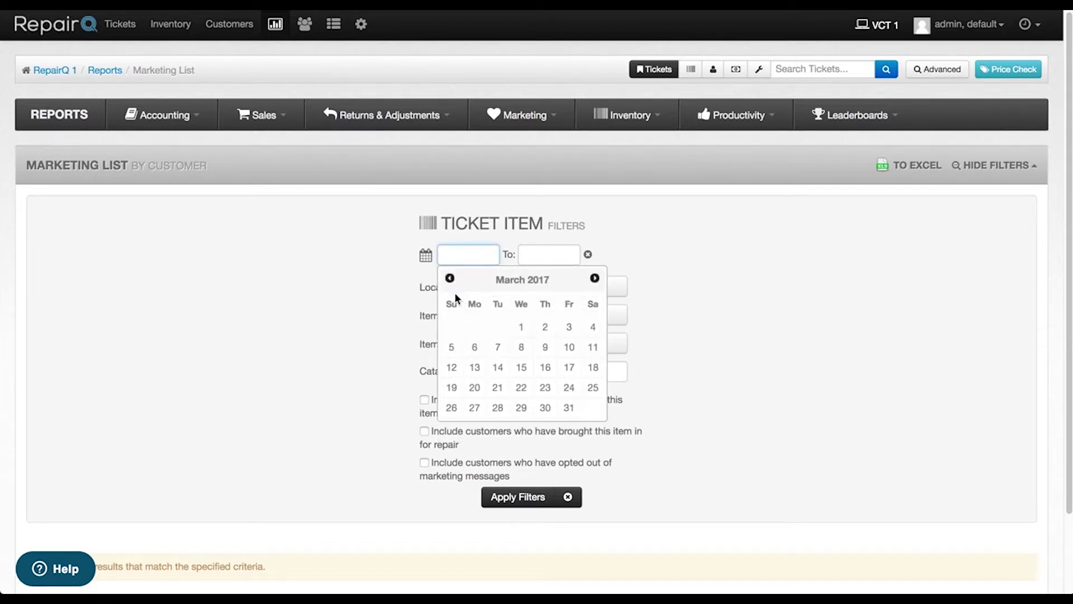
left_click(520, 326)
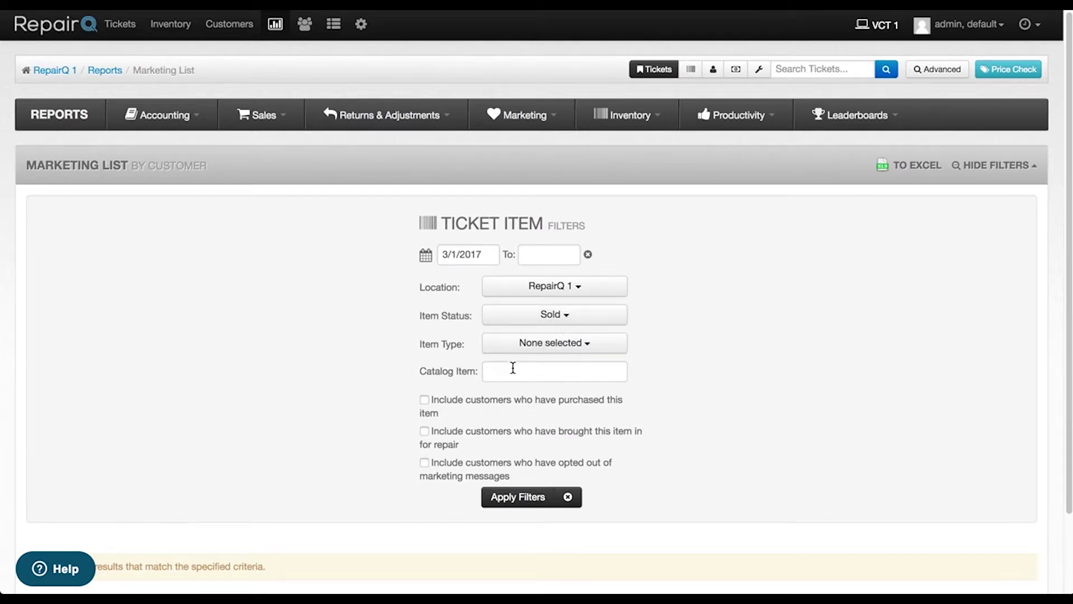
Step: Select all item types in the Marketing List's ticket item filters
left_click(524, 345)
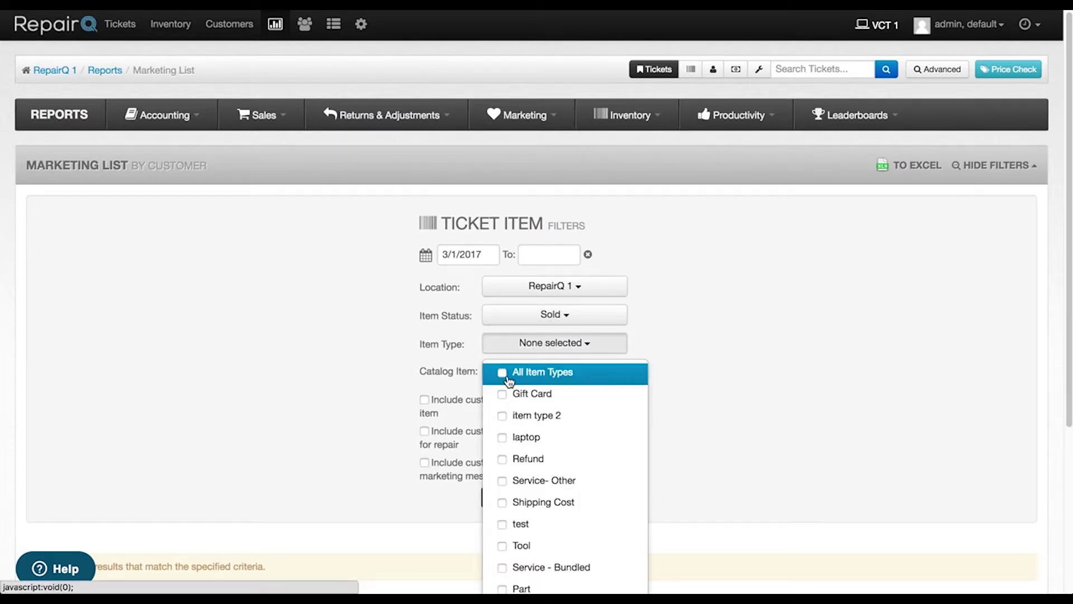
left_click(505, 374)
left_click(586, 350)
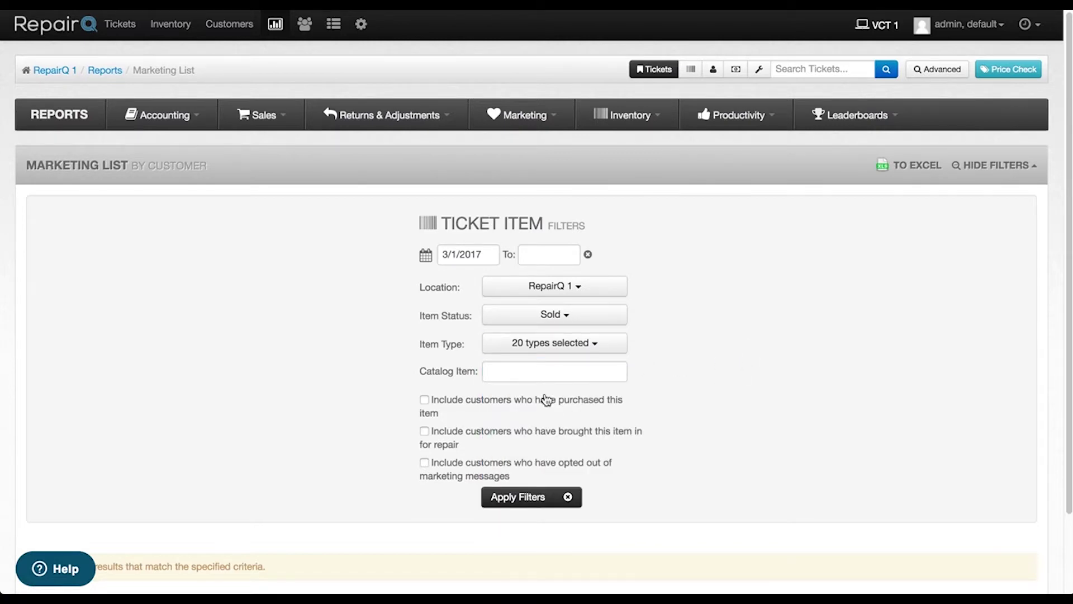
Step: Include customers who purchased the item and those who brought it in for repair, apply the filters and review the customer list
left_click(499, 403)
left_click(502, 432)
scroll(753, 425, "down", 3)
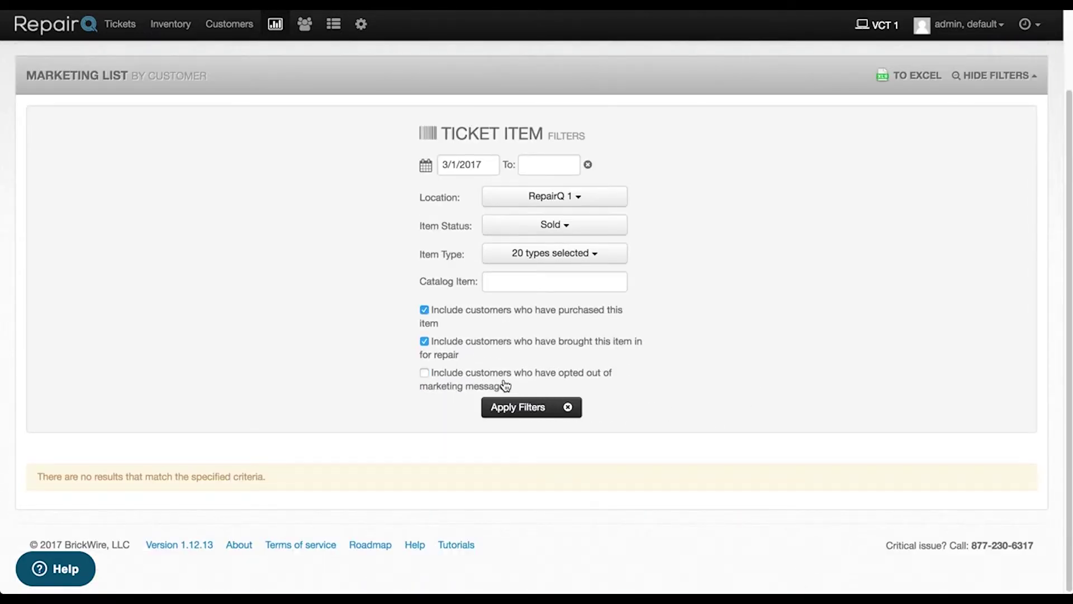
left_click(517, 413)
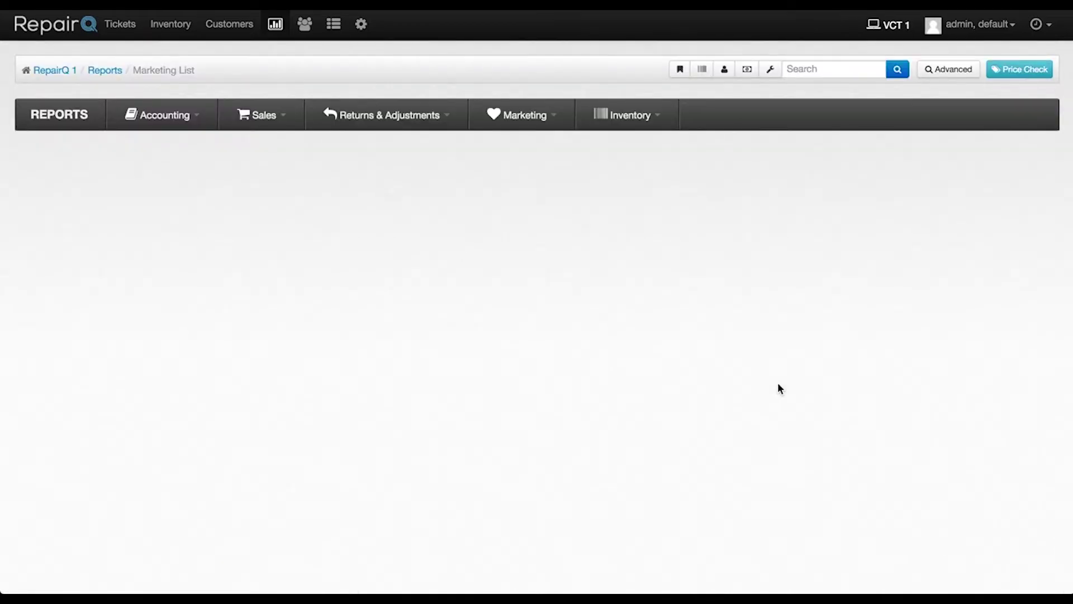
scroll(777, 381, "down", 3)
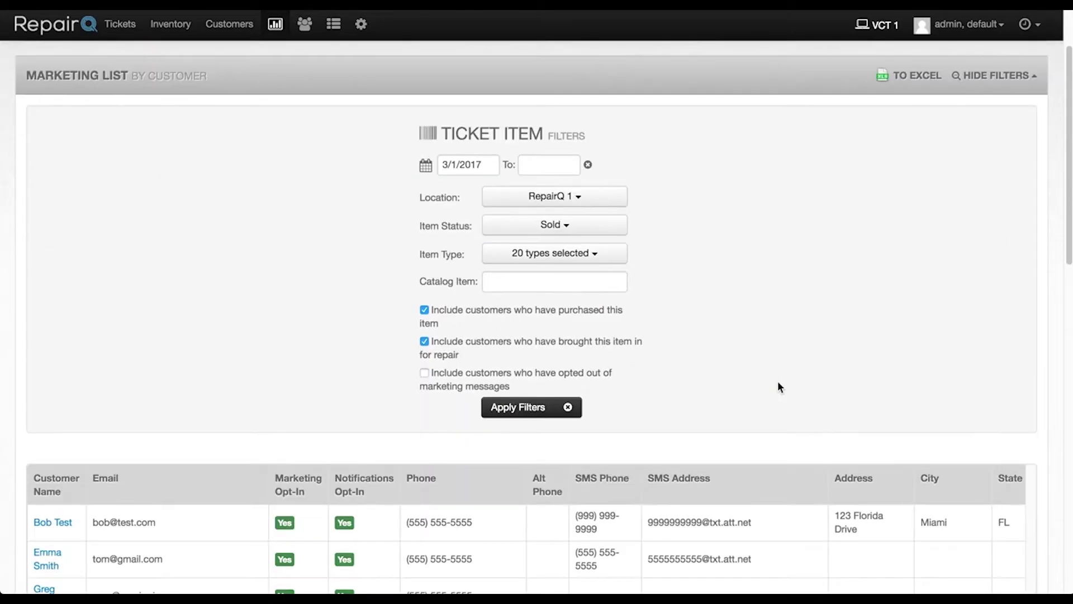
scroll(777, 380, "up", 3)
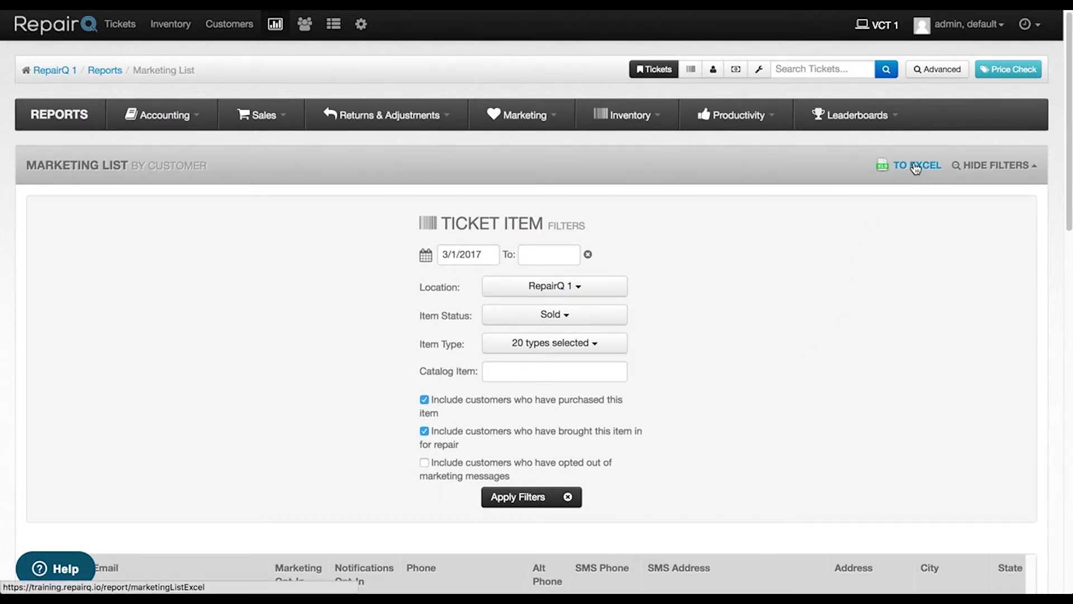
Step: Open the inventory Valuation Summary report and review its costs and retail prices by item type
left_click(640, 123)
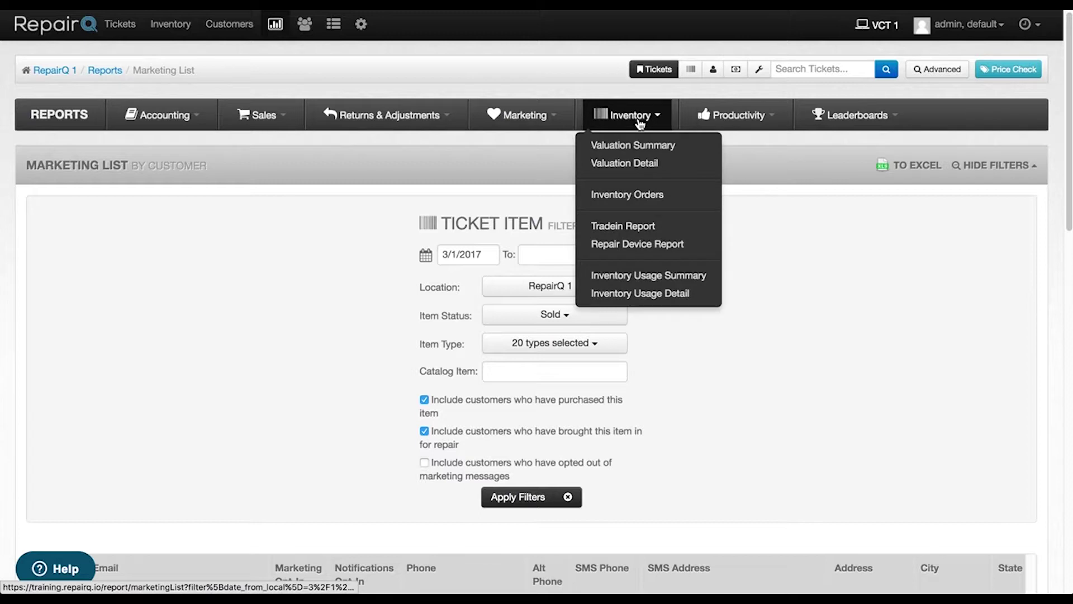
left_click(626, 148)
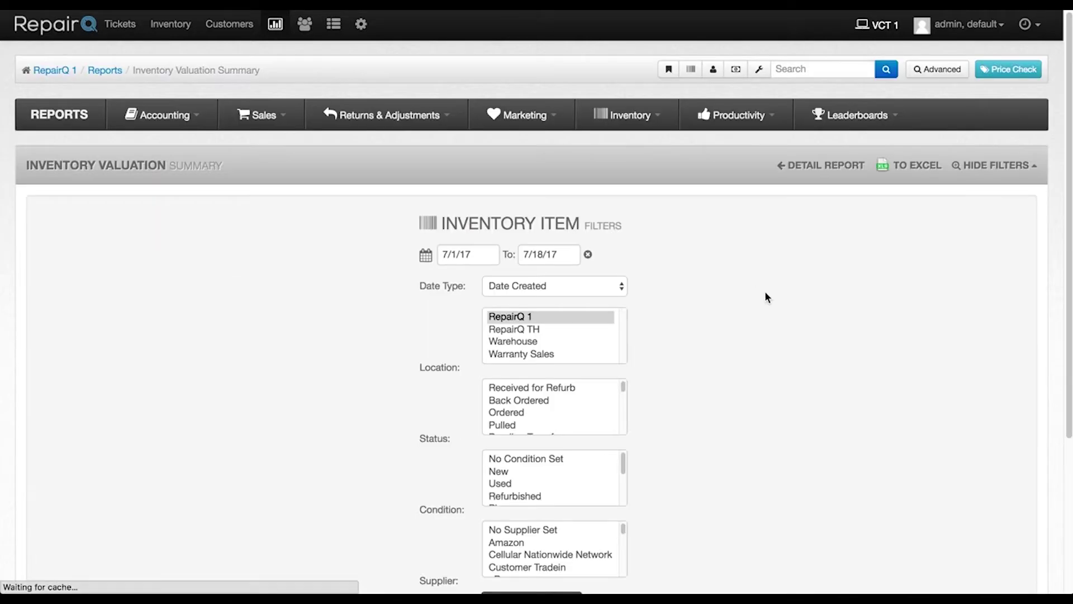
scroll(803, 304, "down", 1)
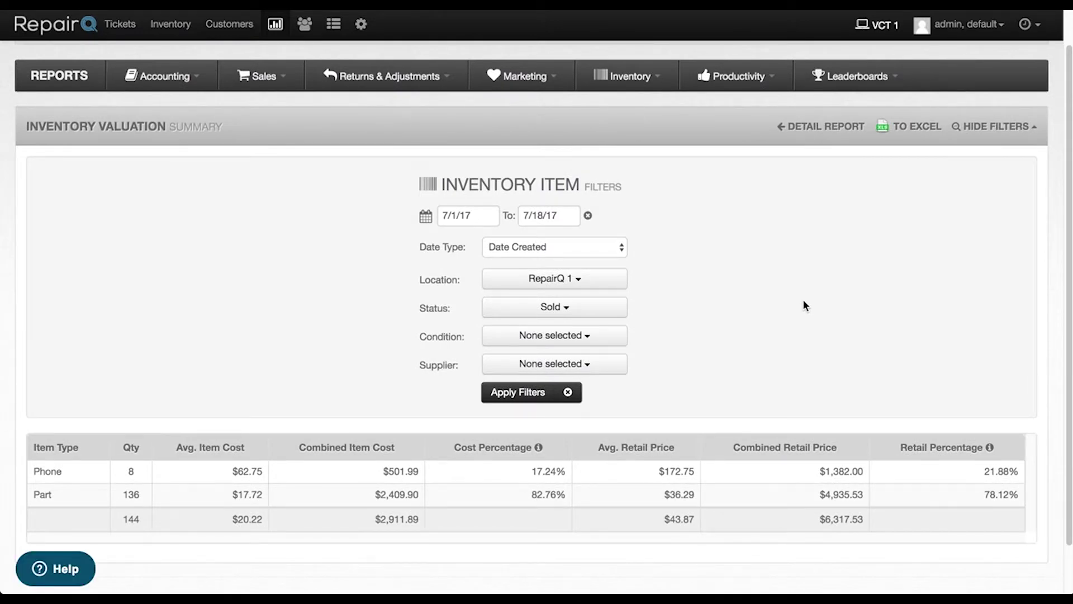
scroll(804, 305, "down", 1)
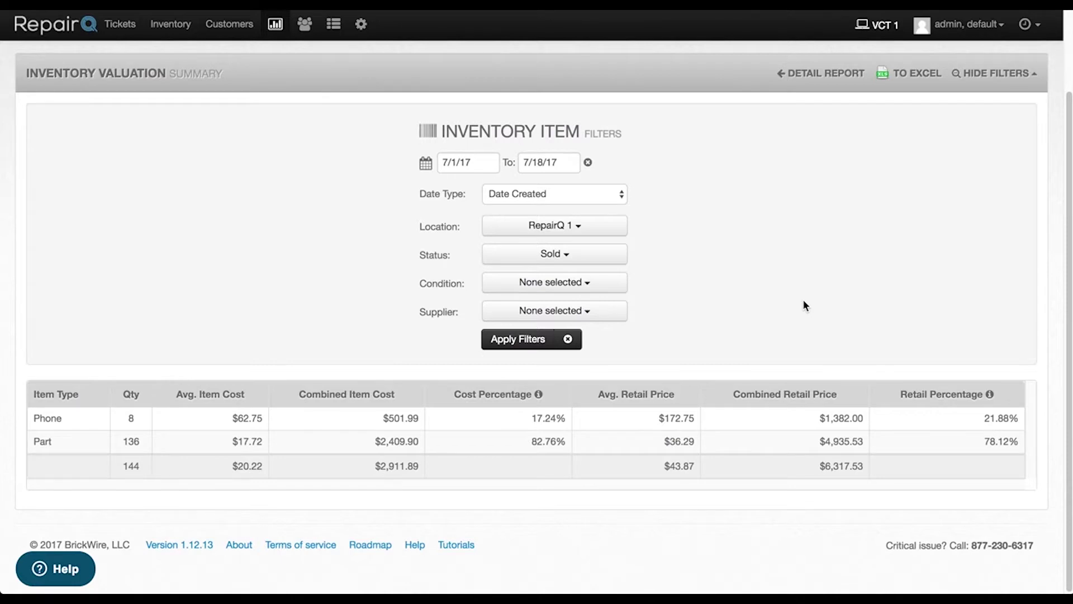
Step: Switch the inventory valuation to its detail report and review the values per catalog item
scroll(803, 304, "up", 1)
left_click(828, 125)
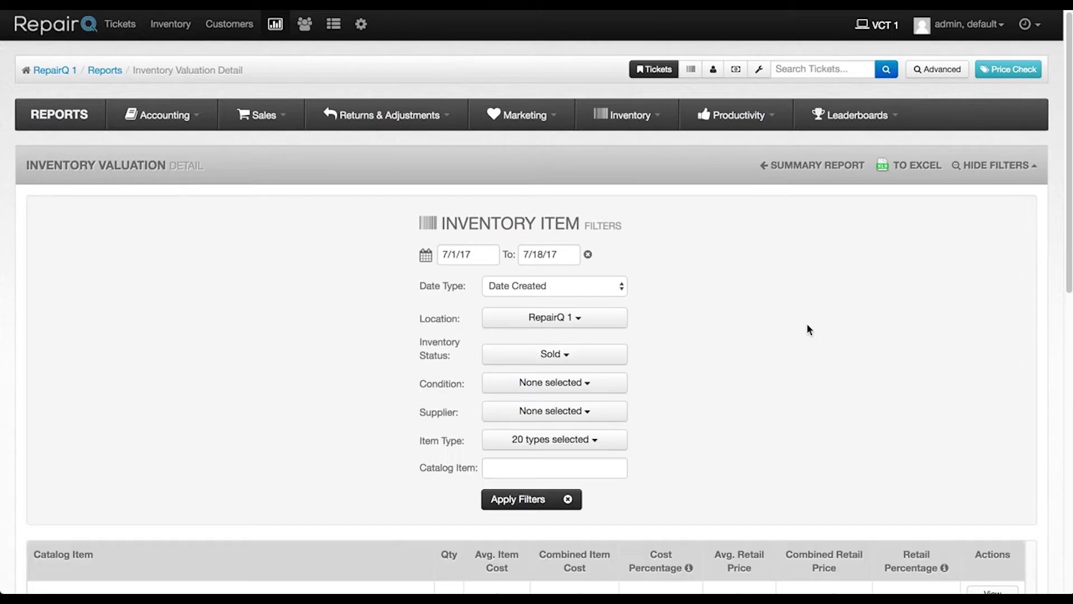
scroll(809, 345, "down", 1)
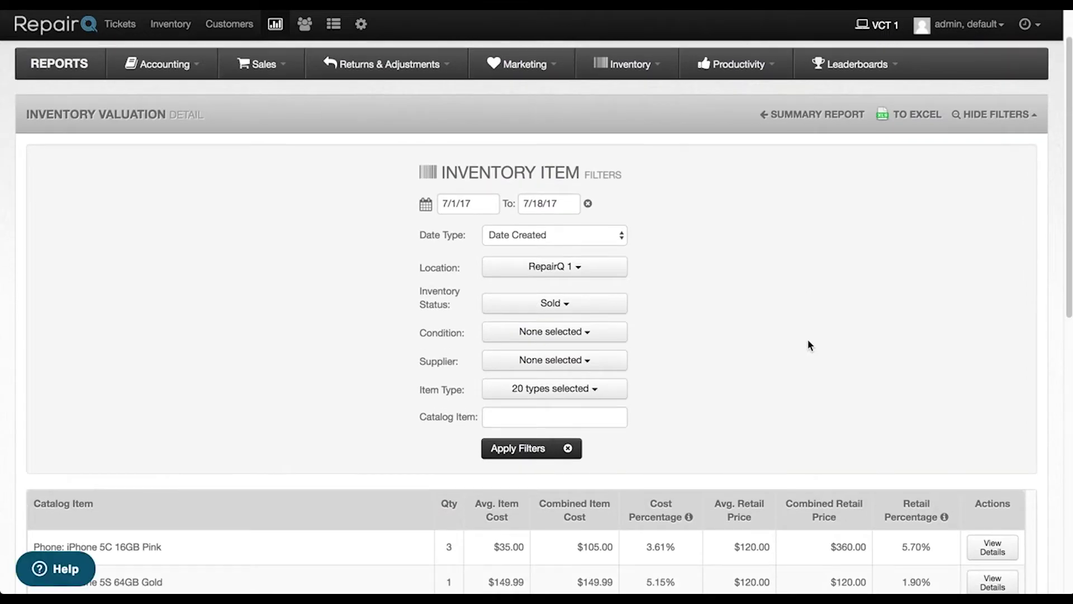
scroll(809, 346, "down", 3)
scroll(809, 345, "down", 2)
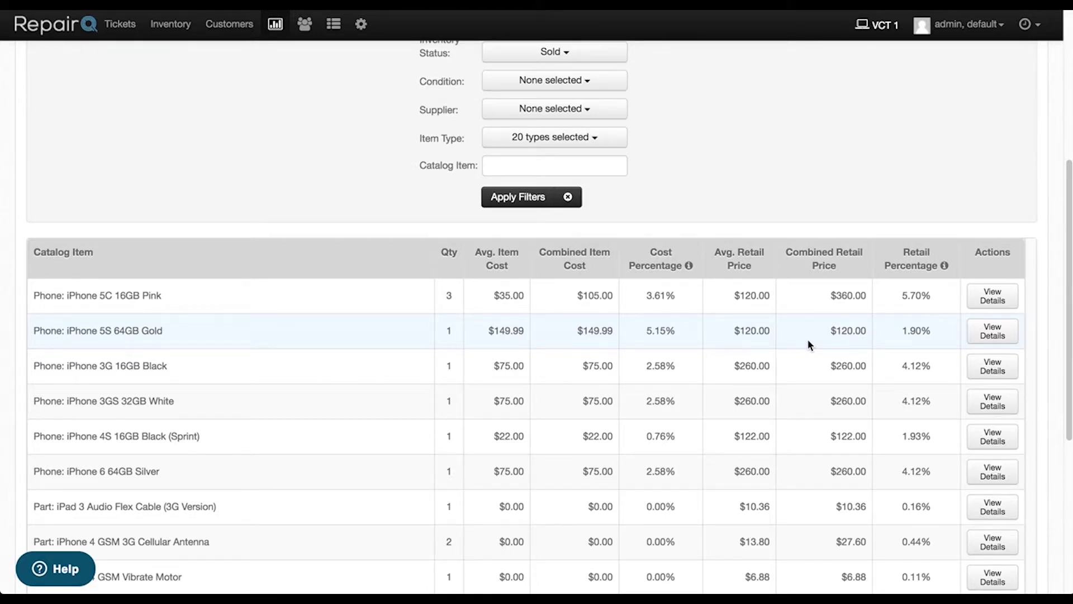
Step: Filter the Inventory Valuation Detail report to the Pending RMA status instead of Sold and review the listed items
scroll(809, 345, "up", 2)
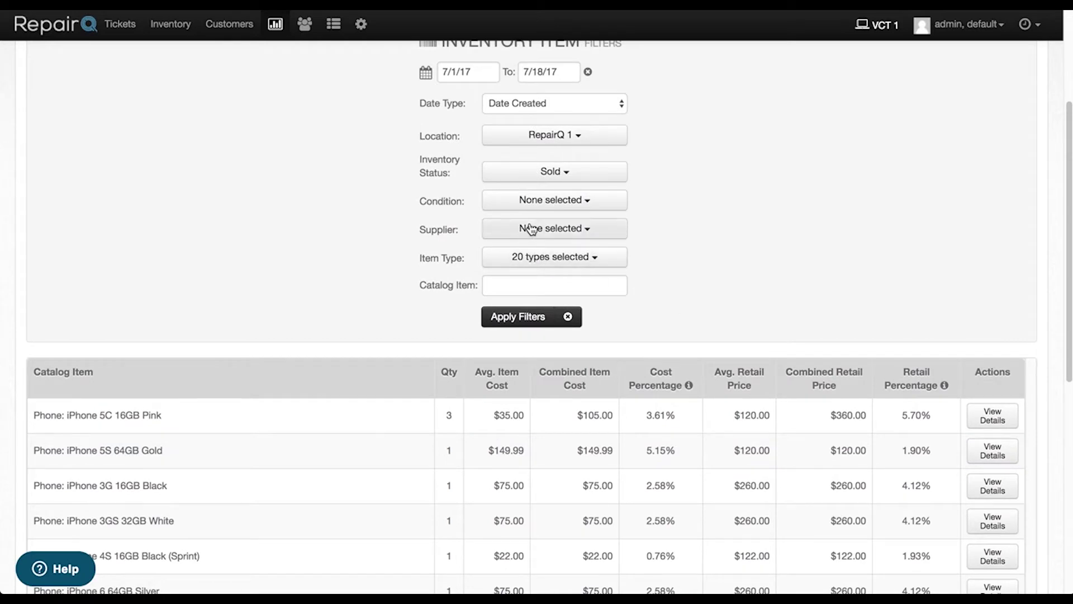
left_click(530, 177)
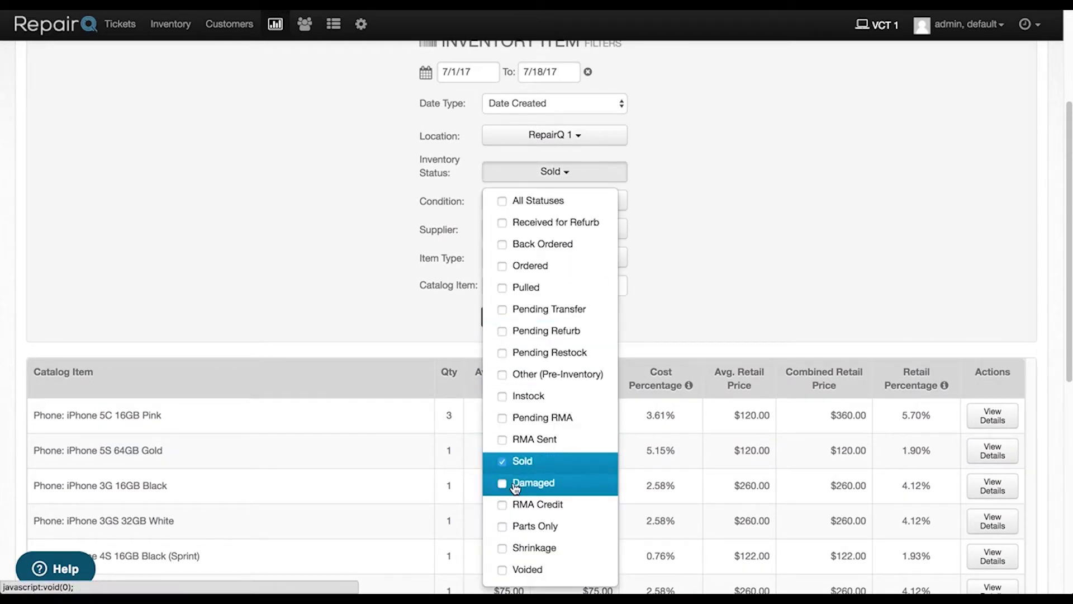
left_click(523, 464)
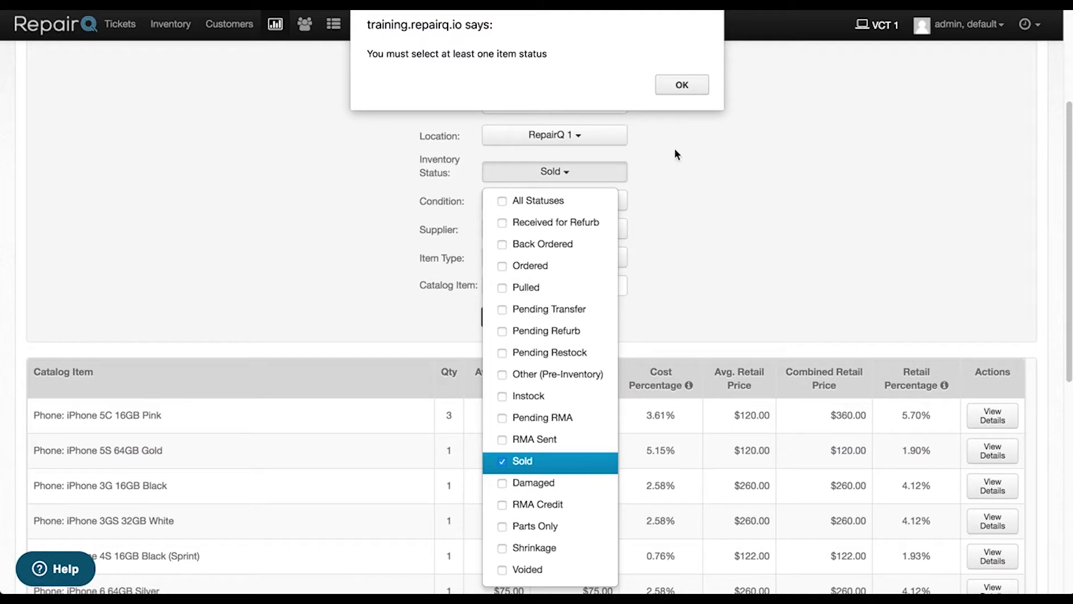
left_click(692, 86)
left_click(522, 418)
left_click(692, 312)
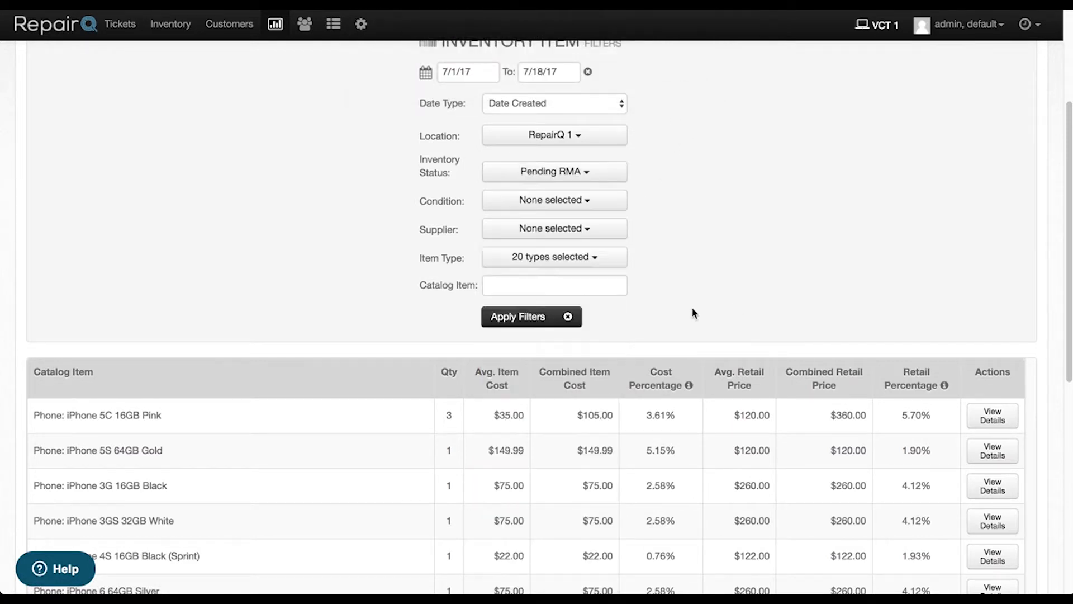
left_click(497, 316)
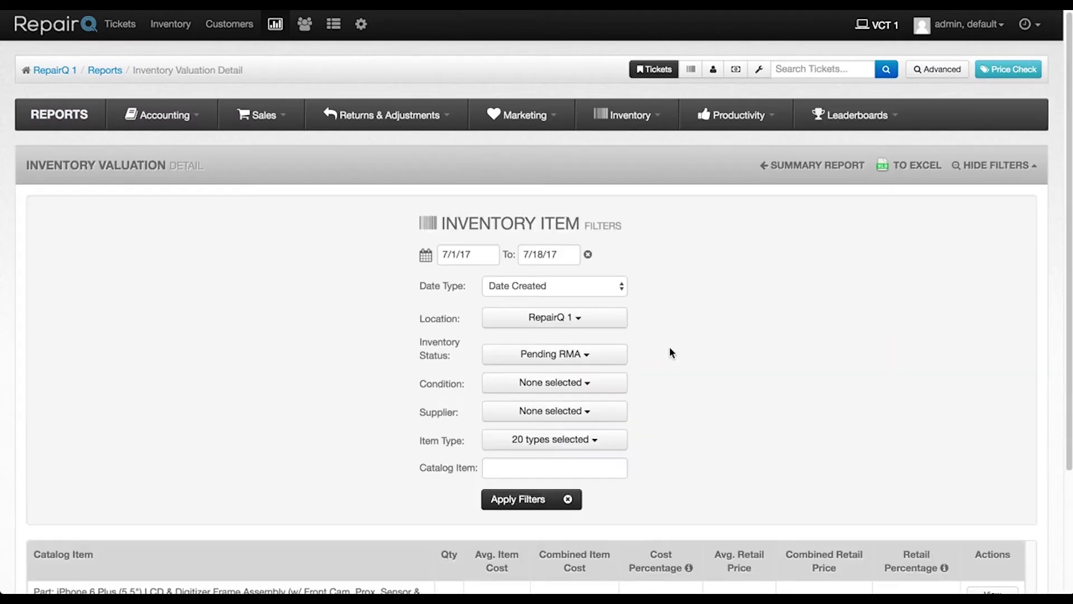
scroll(670, 348, "down", 3)
scroll(670, 352, "up", 3)
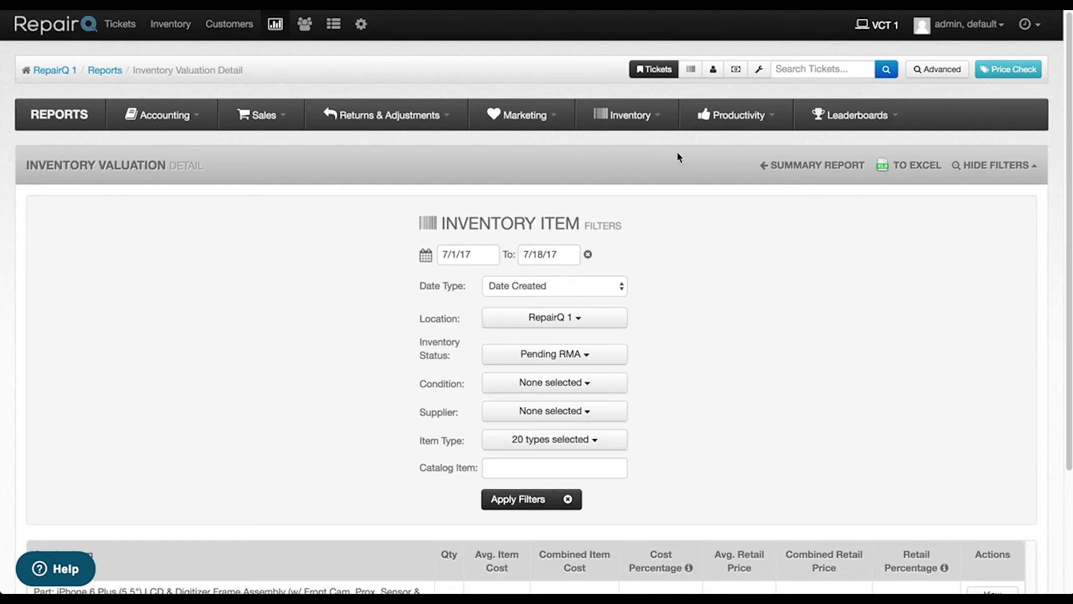
Step: Open the productivity Repairs by Device report and review its filters and repair items
left_click(646, 121)
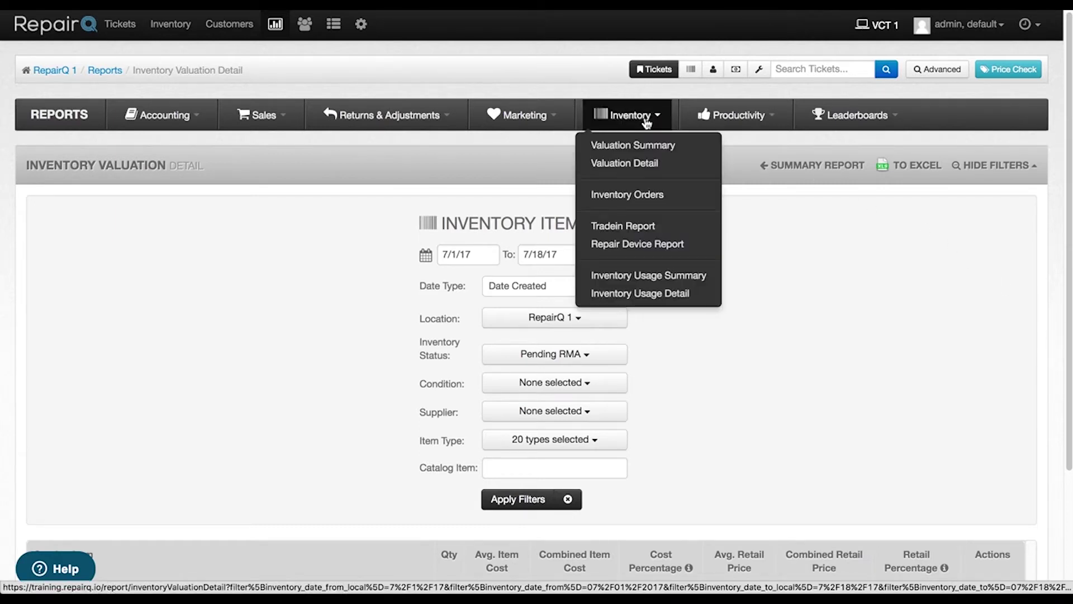
left_click(712, 111)
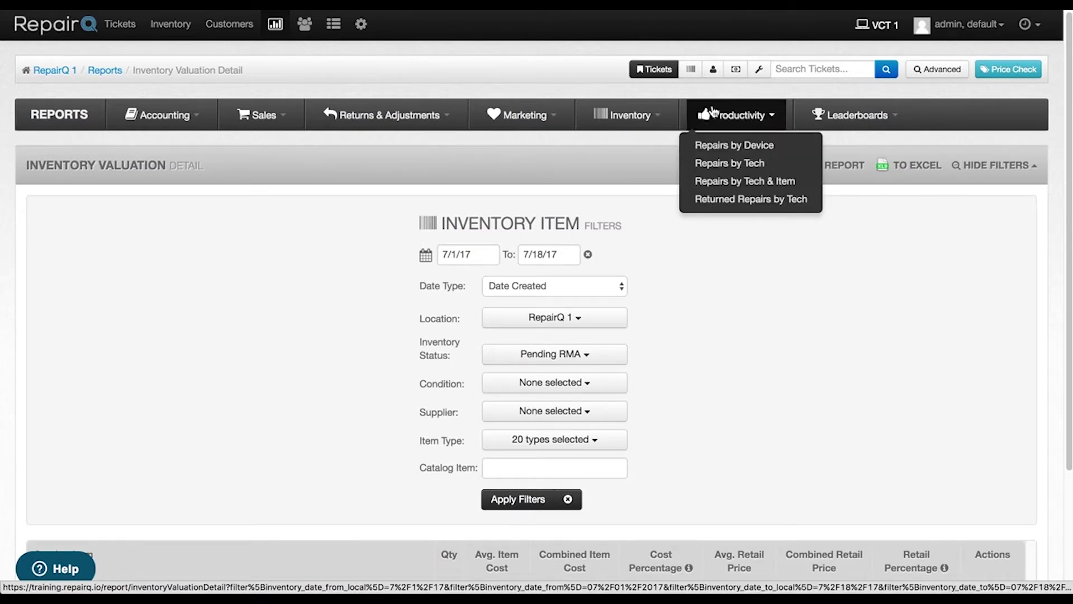
left_click(711, 144)
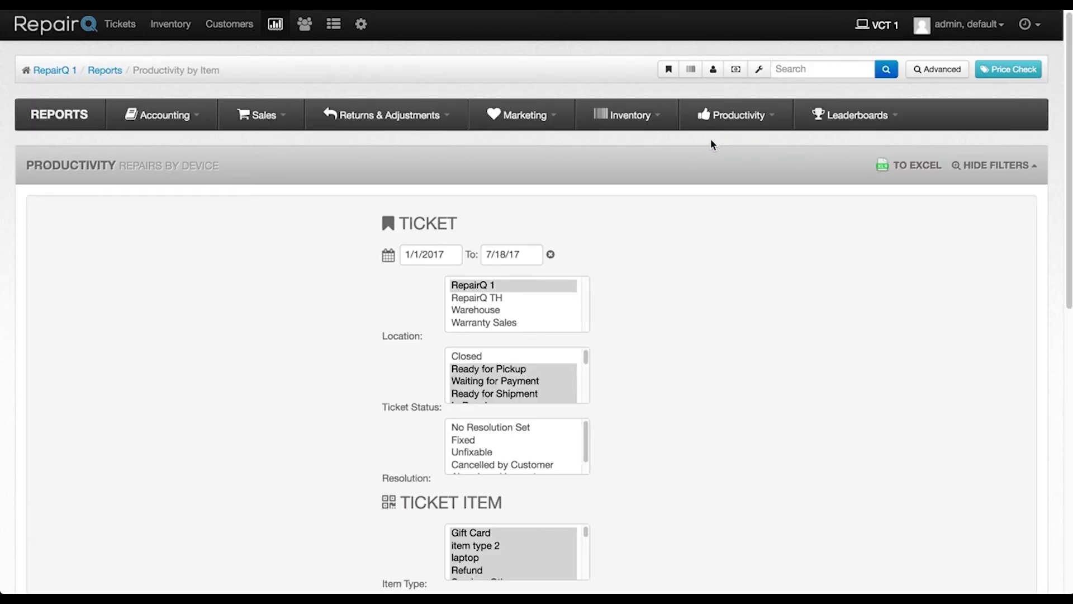
scroll(697, 286, "down", 2)
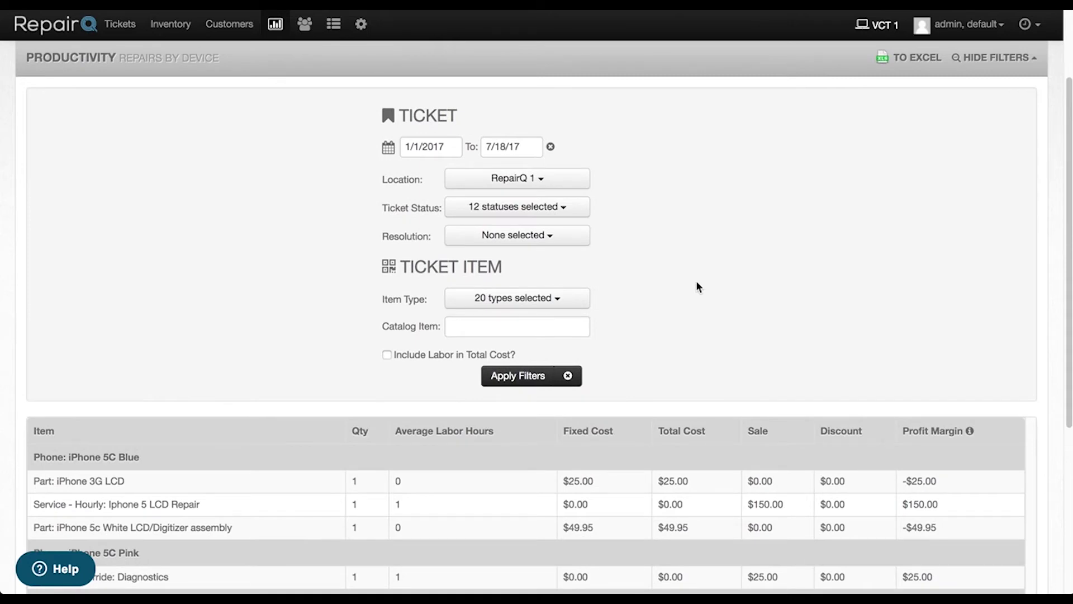
scroll(696, 286, "up", 2)
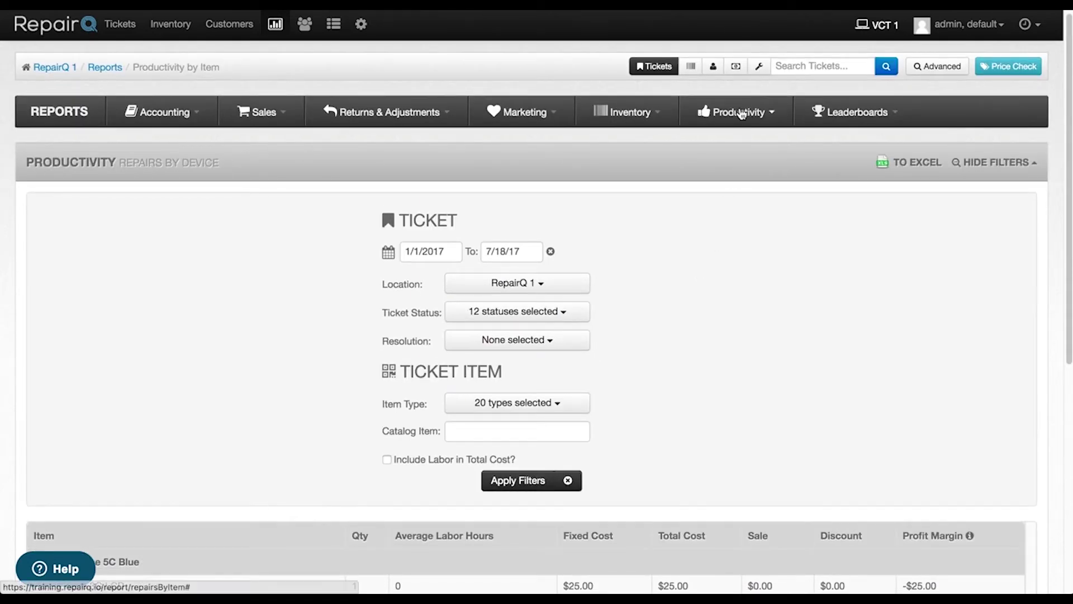
Step: Open the productivity Repairs by Tech report and review the technician's service, parts, labor and profit columns
left_click(739, 111)
left_click(730, 159)
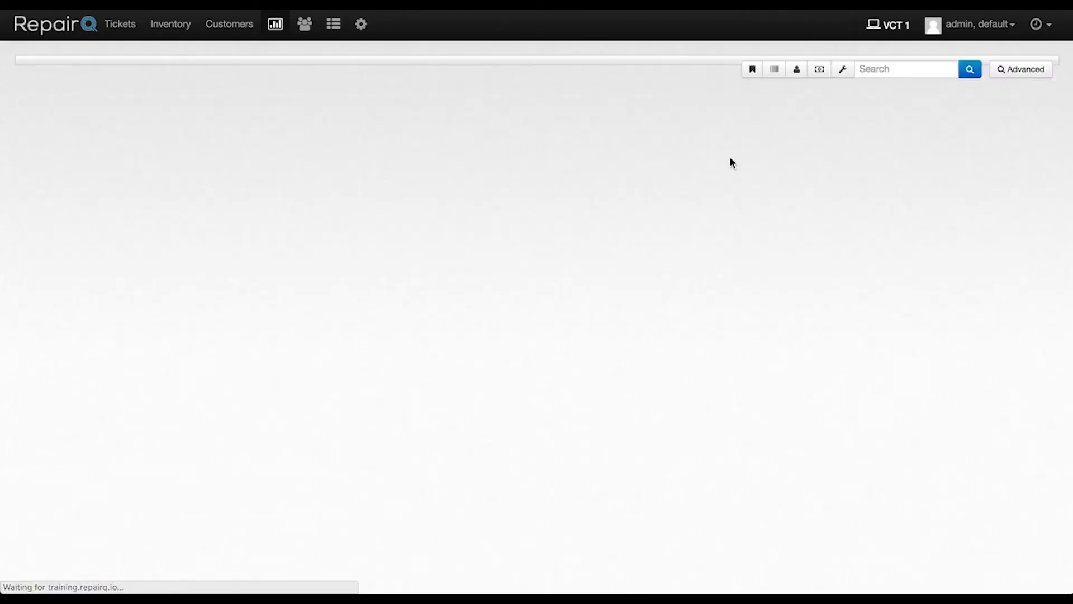
scroll(780, 308, "down", 1)
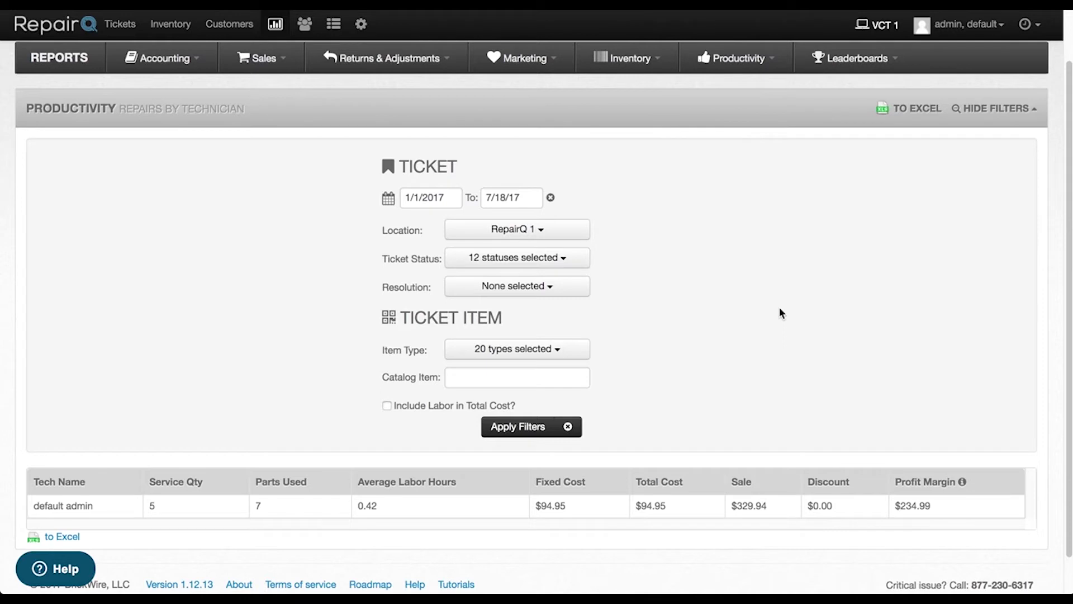
scroll(779, 308, "up", 1)
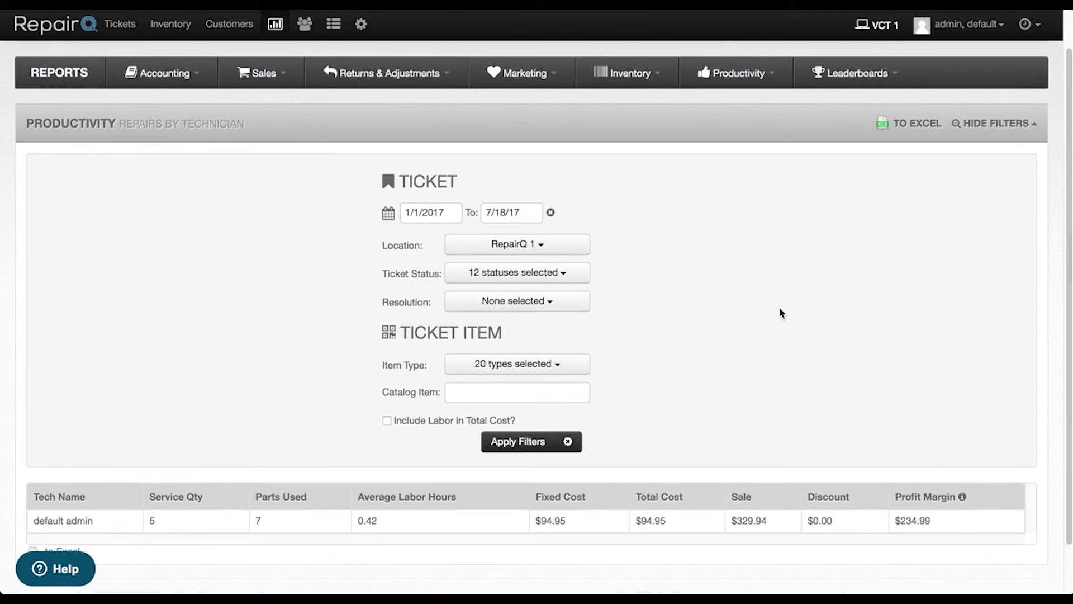
Step: Open the Repairs by Tech & Item report and review the items listed under the technician
left_click(739, 125)
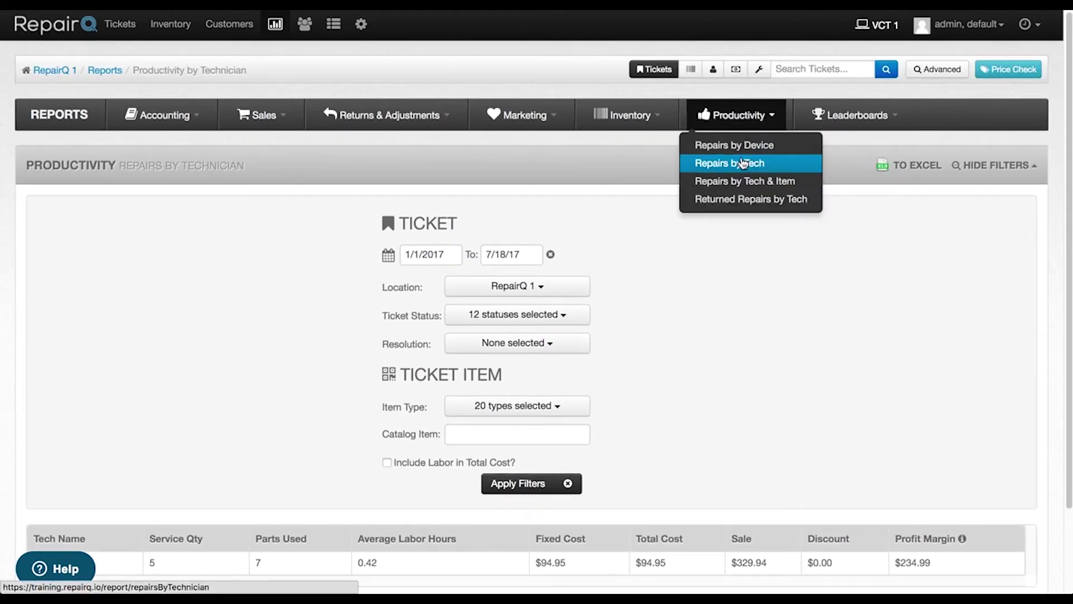
left_click(742, 188)
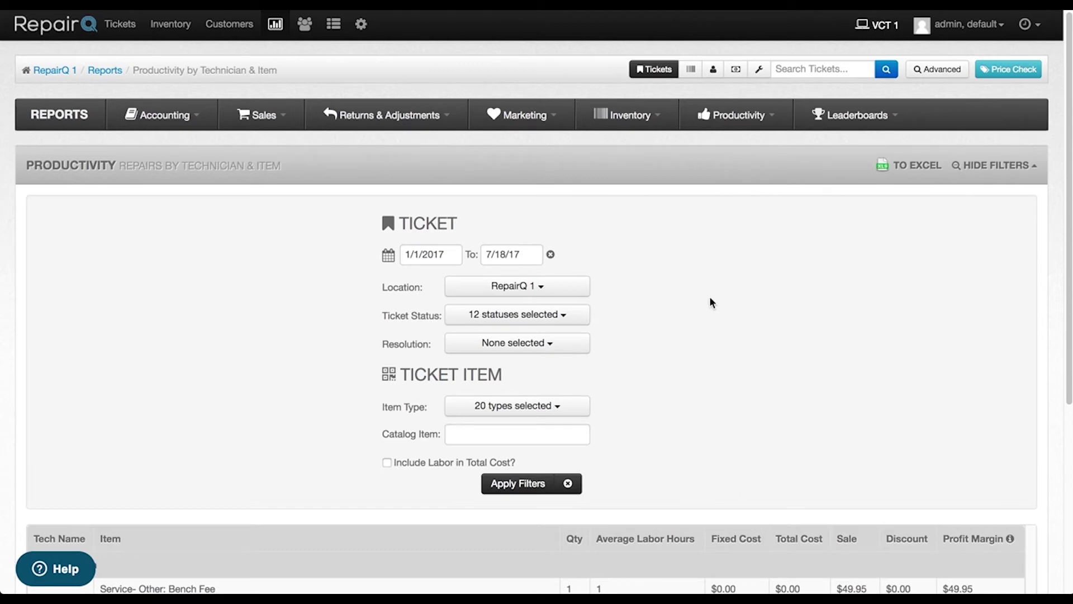
scroll(710, 302, "down", 3)
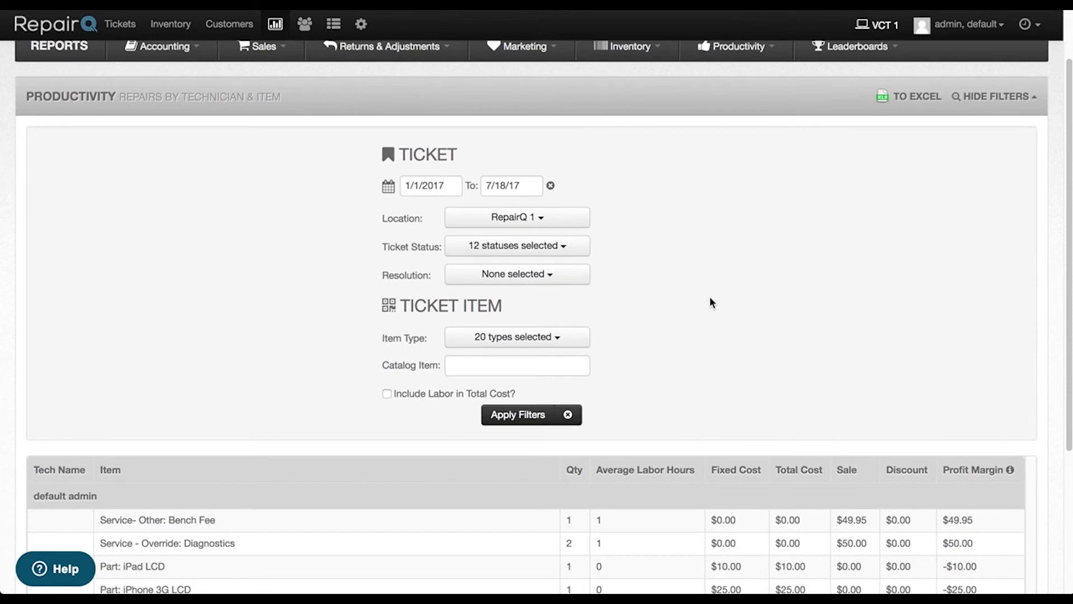
scroll(710, 302, "down", 2)
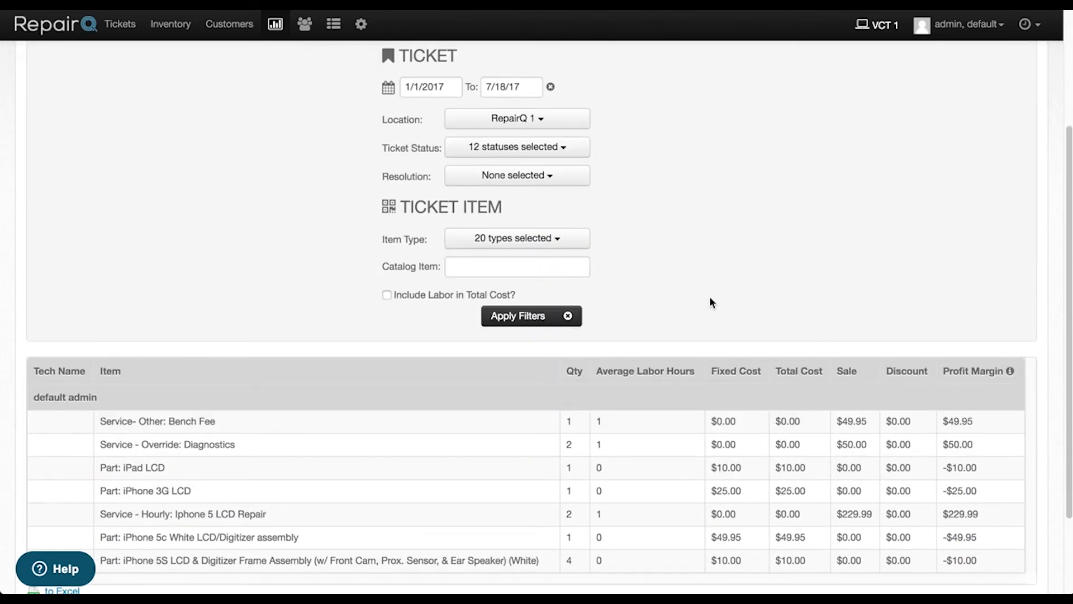
scroll(709, 296, "up", 5)
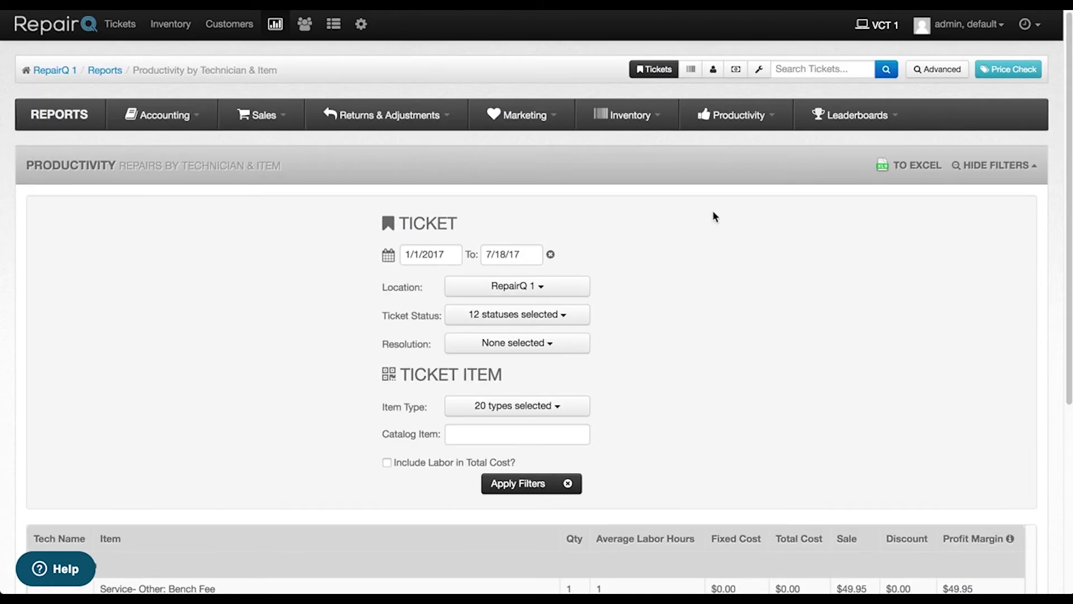
Step: Open the Staff Leaderboard, filter it to all locations and review the sales and items sold rankings
left_click(824, 126)
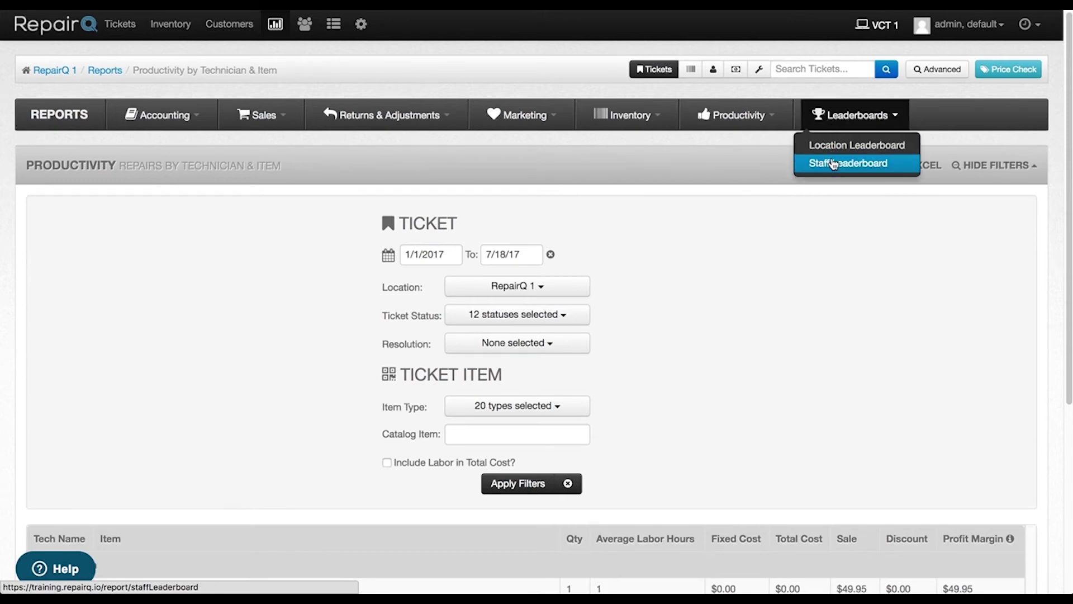
left_click(832, 164)
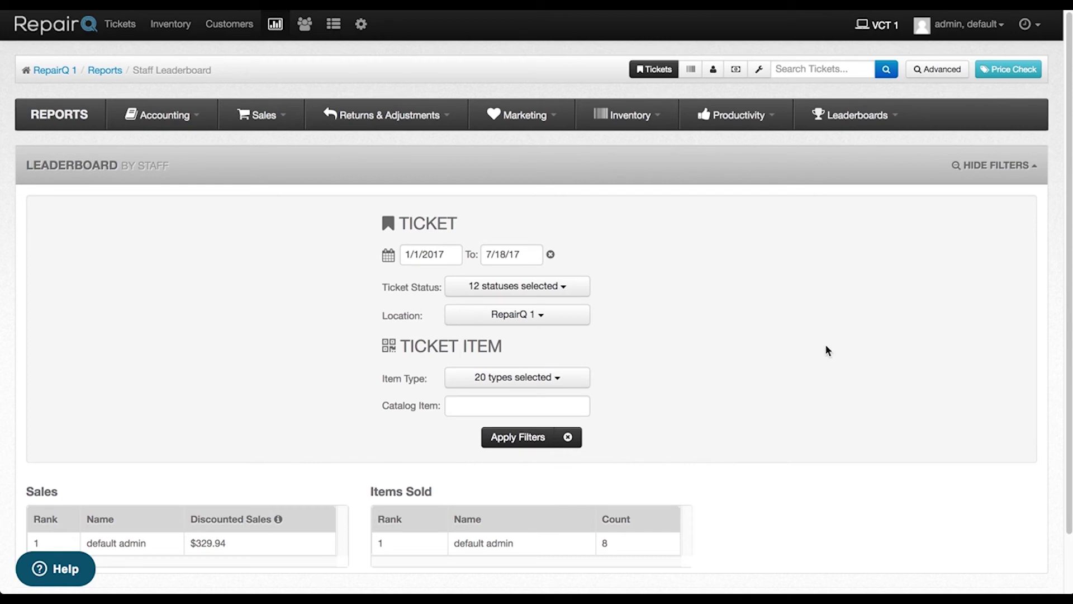
left_click(527, 314)
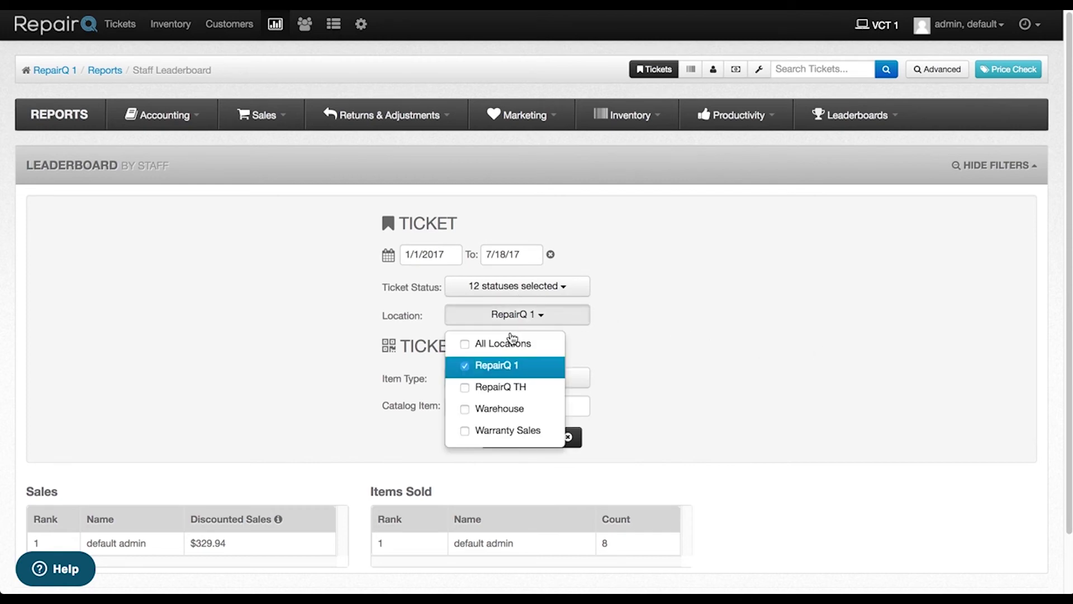
left_click(503, 343)
left_click(642, 342)
left_click(518, 438)
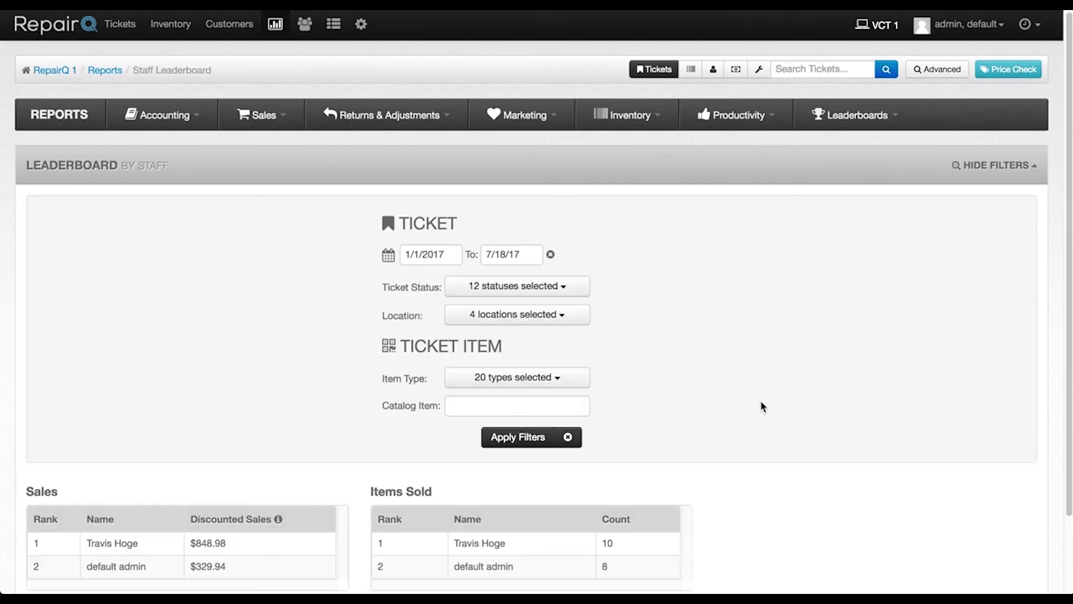
scroll(761, 407, "down", 1)
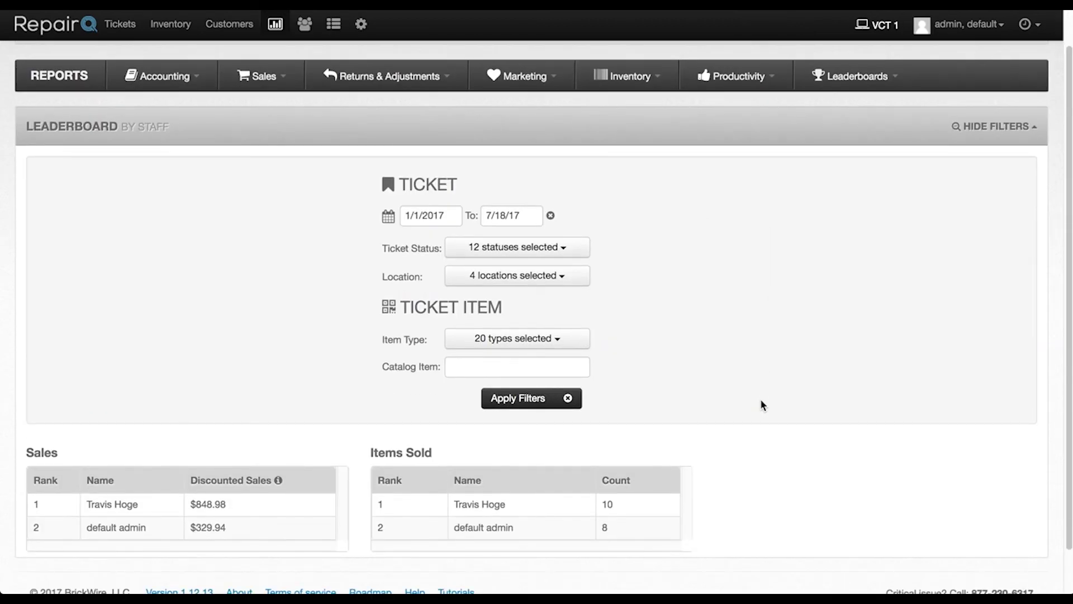
scroll(762, 398, "up", 1)
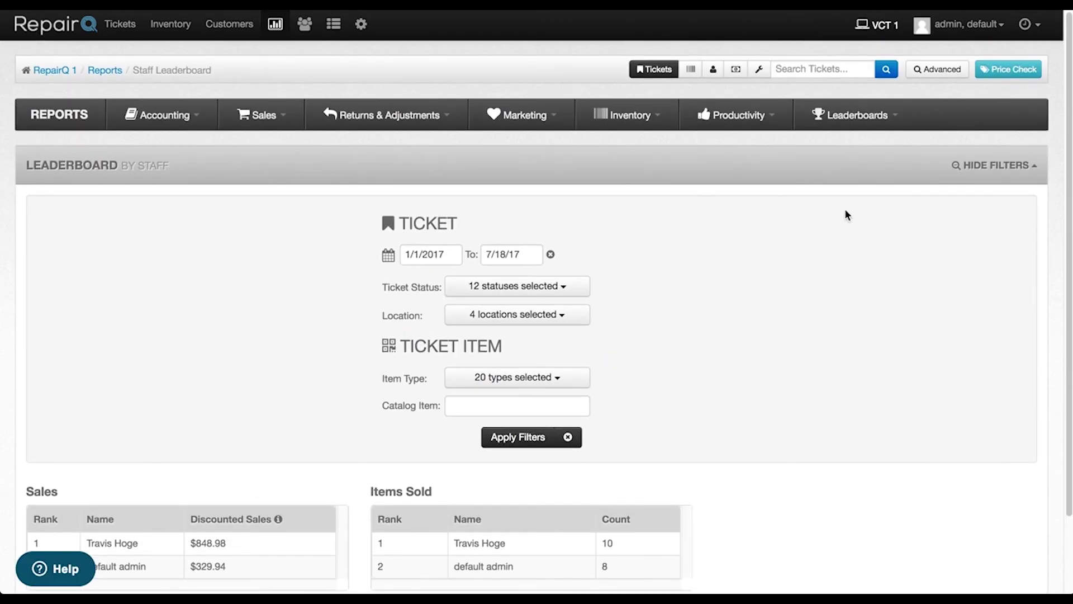
Step: Open the Location Leaderboard report
left_click(853, 117)
left_click(839, 147)
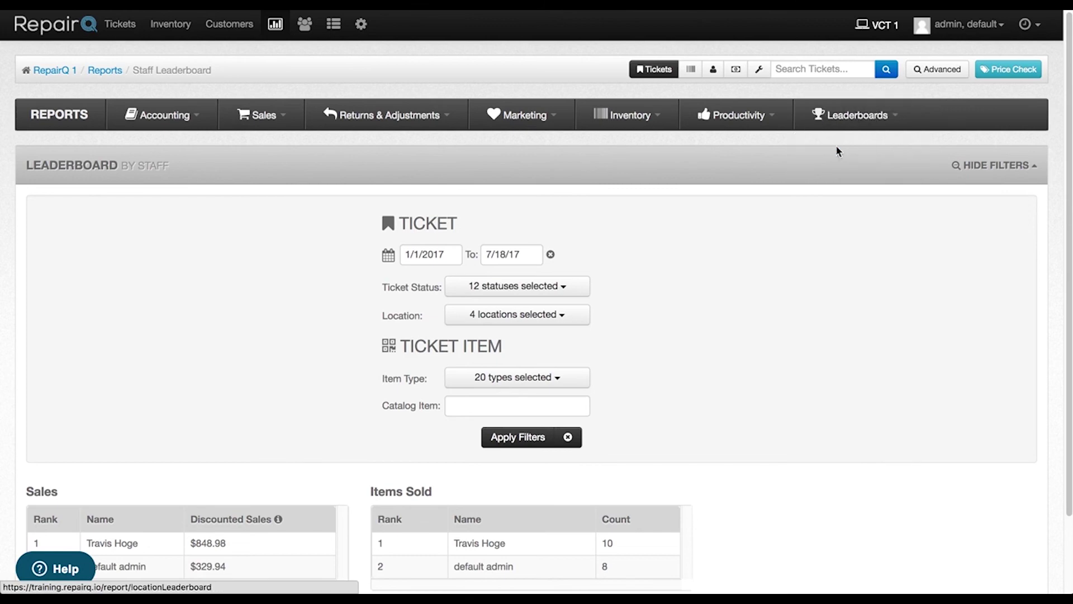